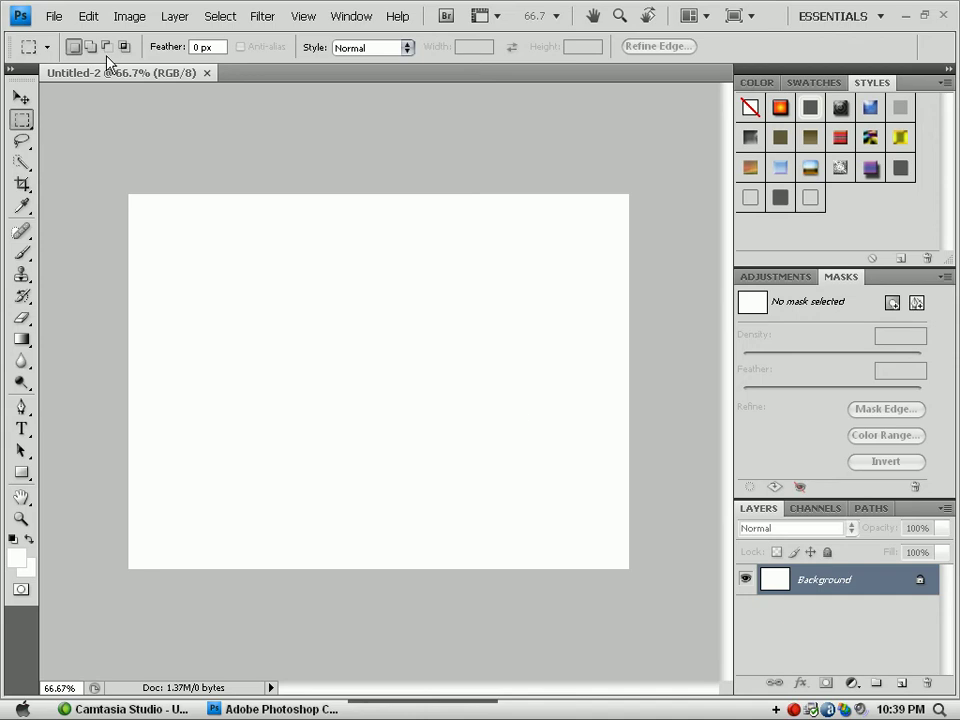
- Fill the Background layer with Black at 100% opacity, then pick the Horizontal Type tool
left_click(177, 18)
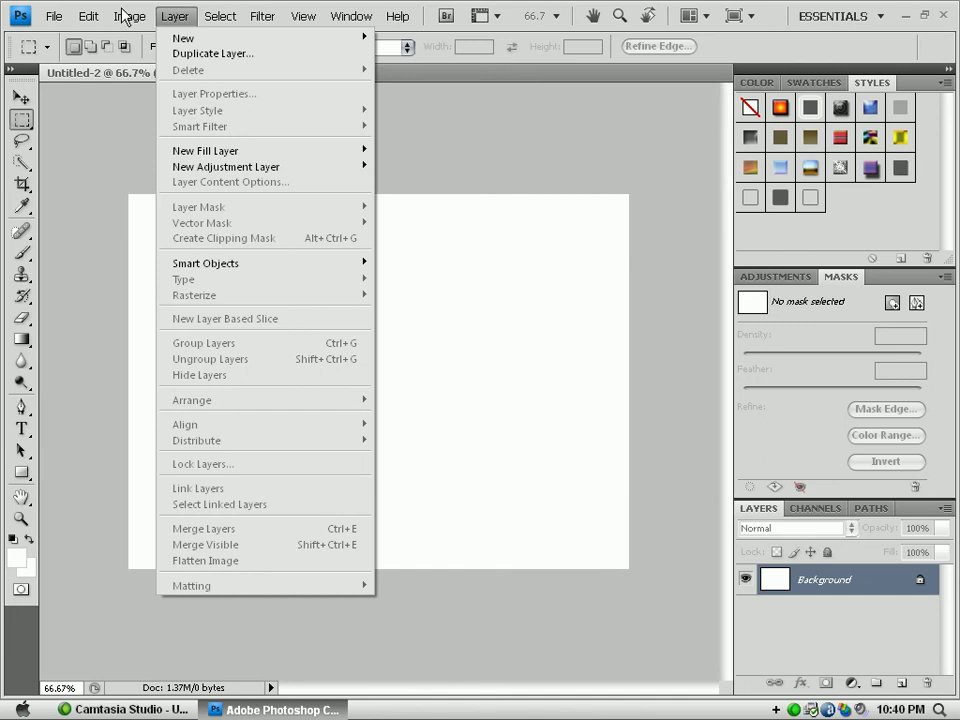
mouse_move(86, 15)
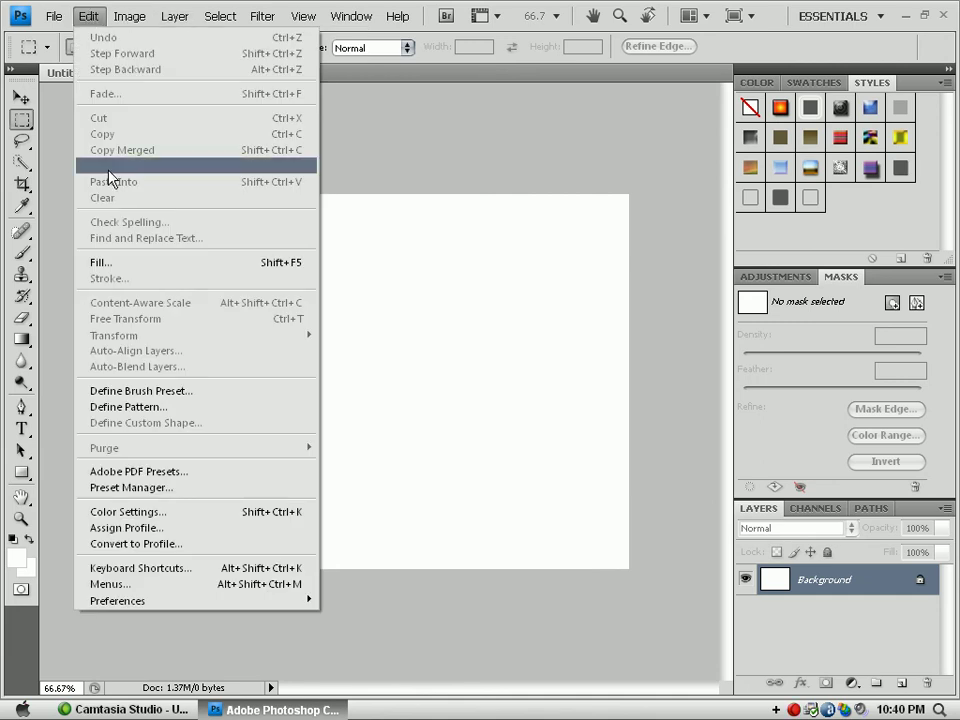
left_click(121, 266)
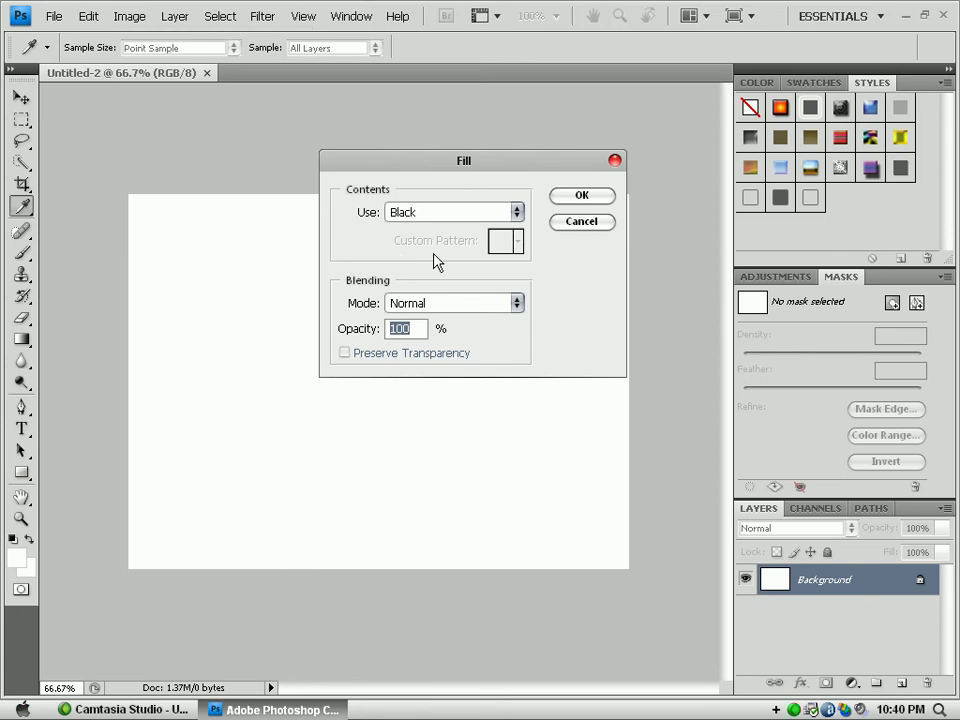
left_click(582, 197)
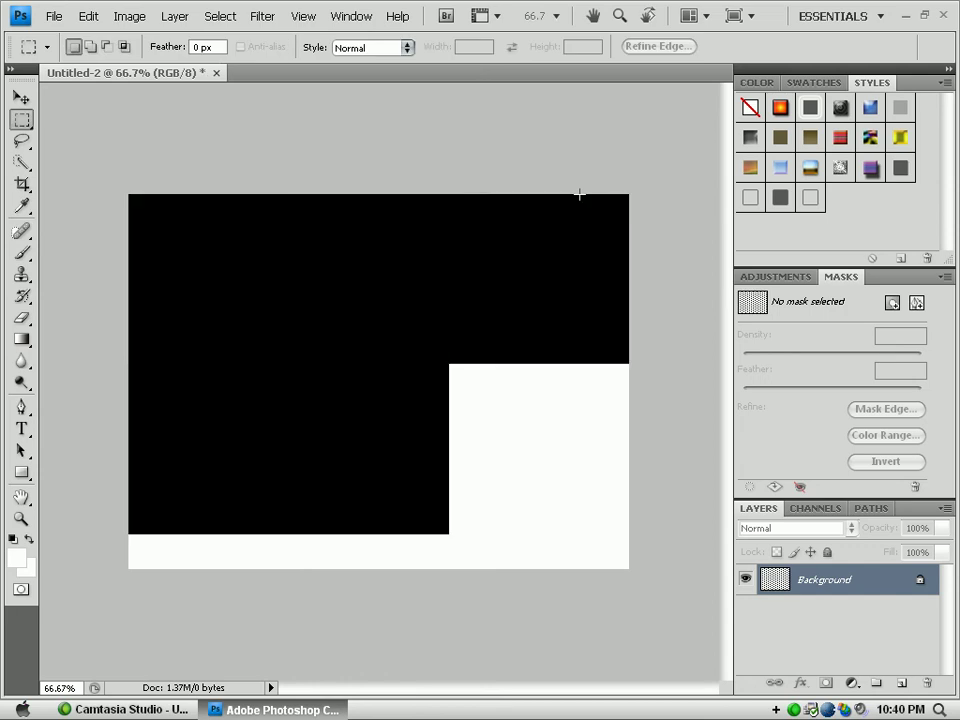
left_click(21, 428)
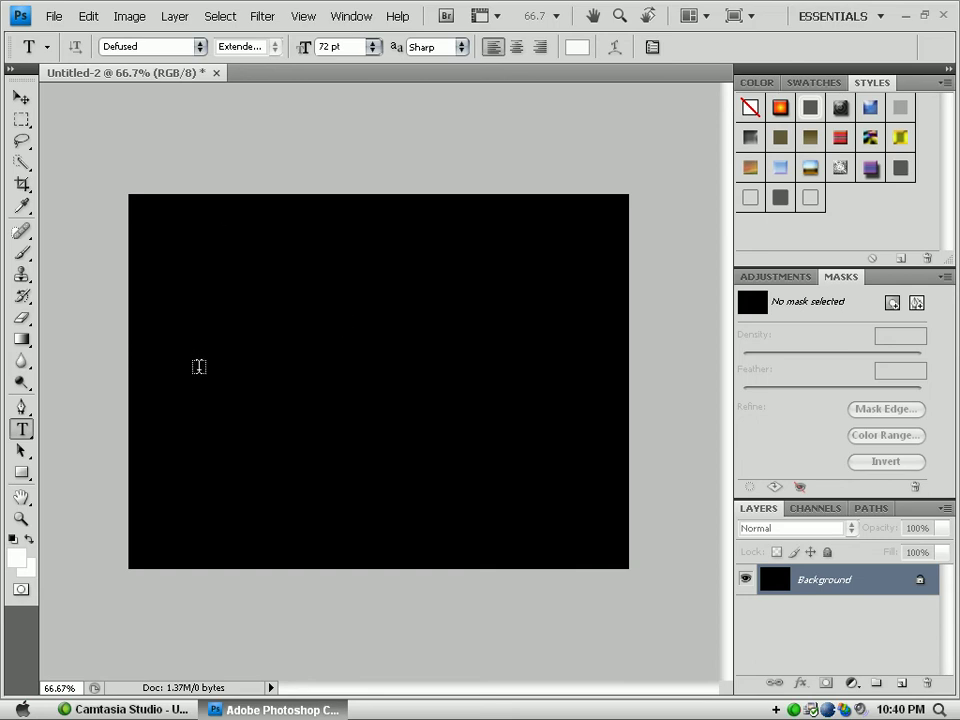
- Type 'EASYTECHHELP' in white 72 pt Defused, then move it left to fit the canvas
left_click(189, 372)
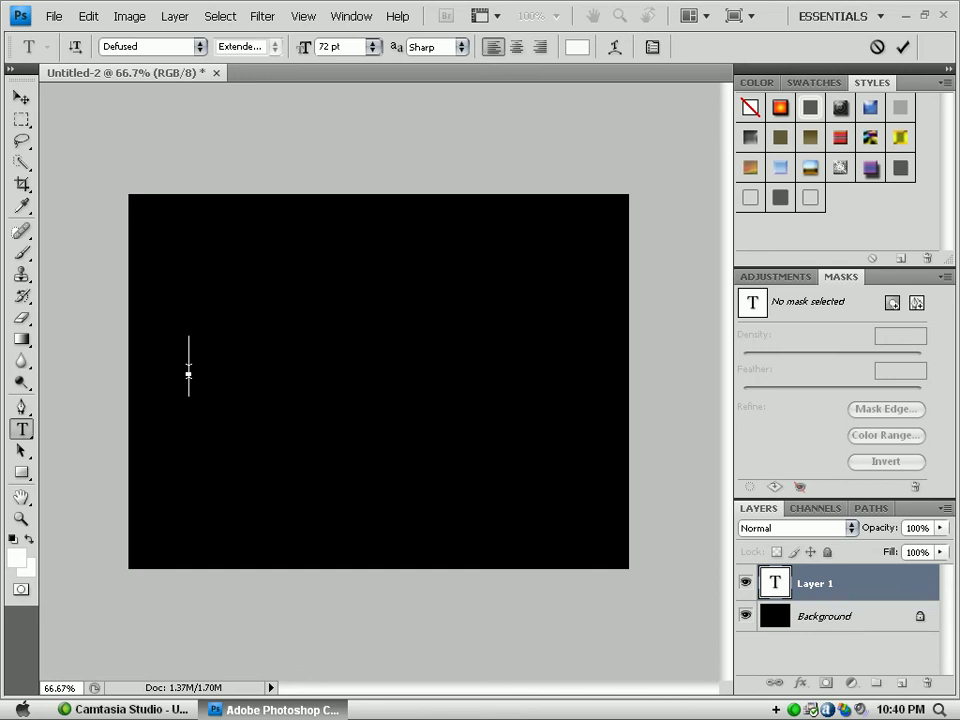
type("E")
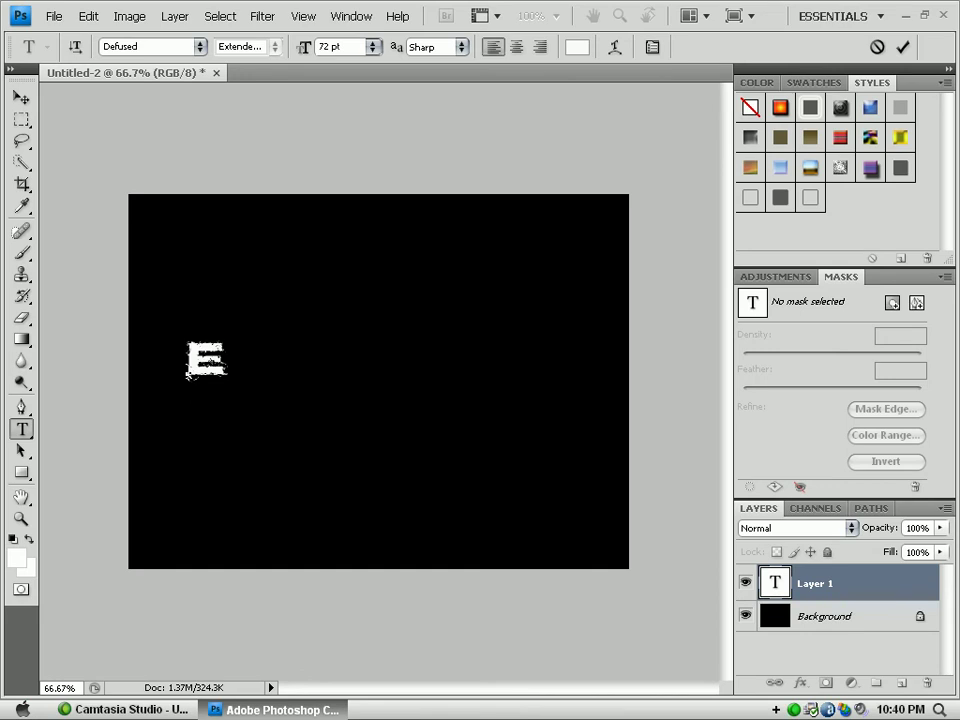
type("AS")
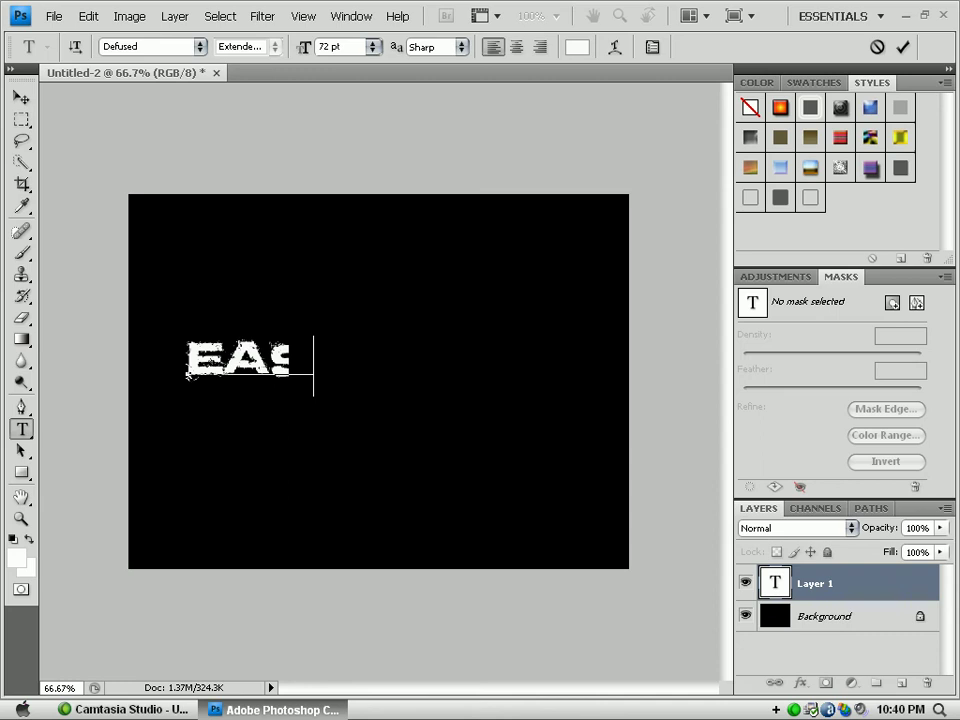
type("TER EGGS")
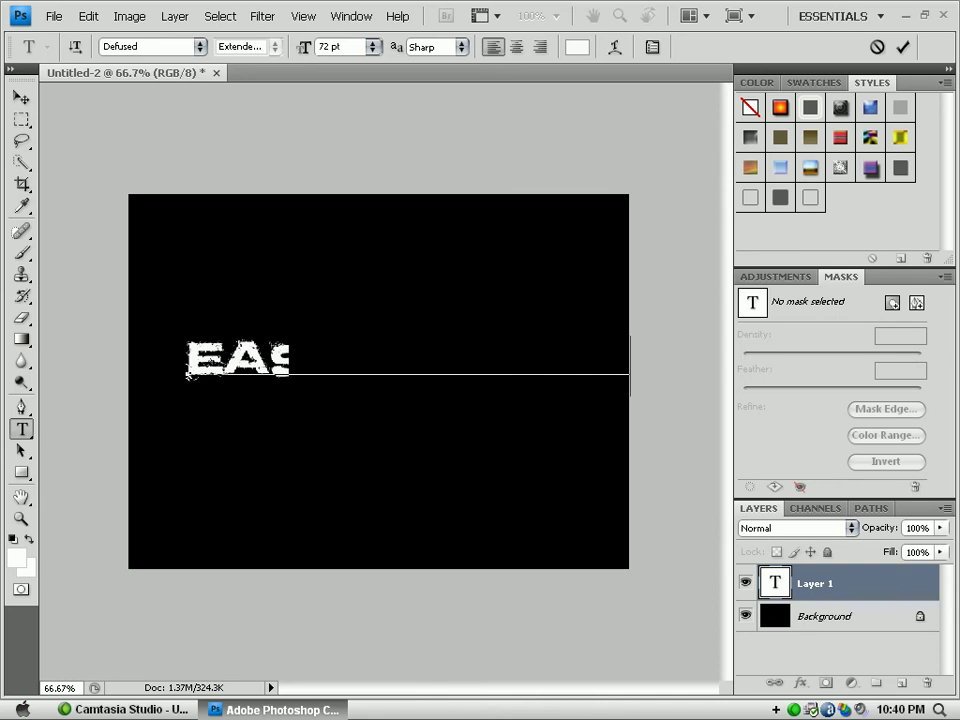
type("P")
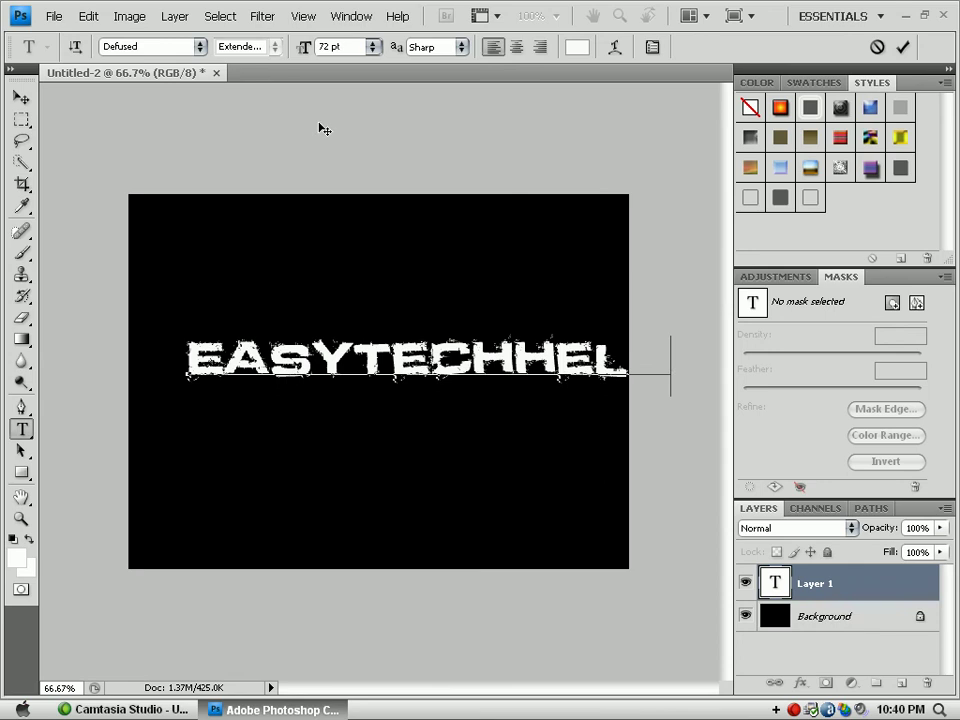
left_click(21, 97)
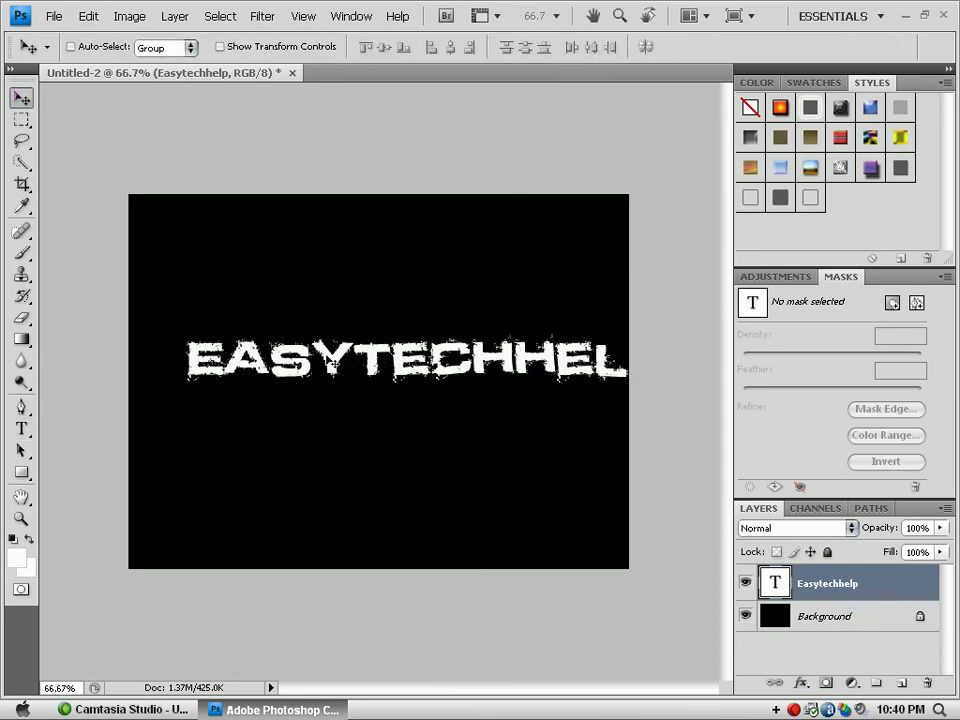
left_click_drag(373, 360, 331, 360)
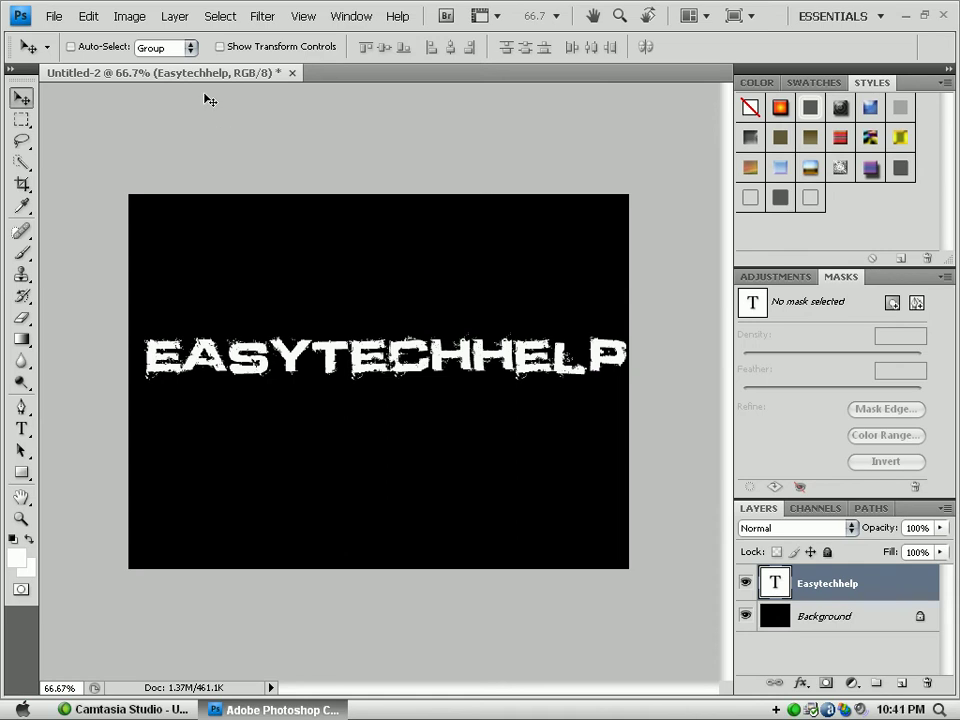
left_click(275, 16)
mouse_move(296, 292)
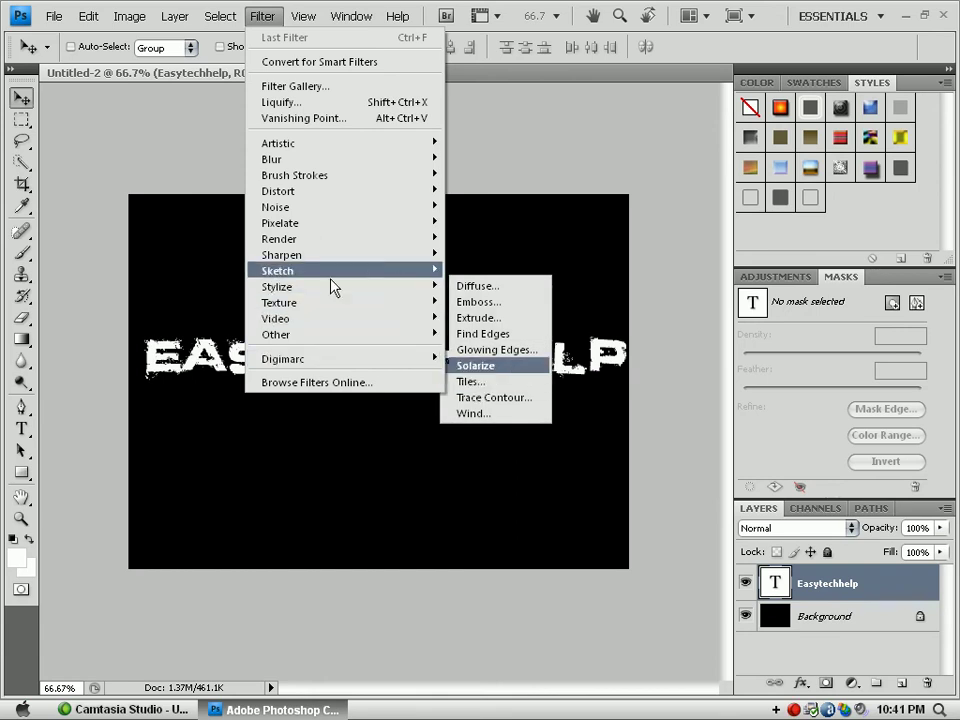
left_click(489, 414)
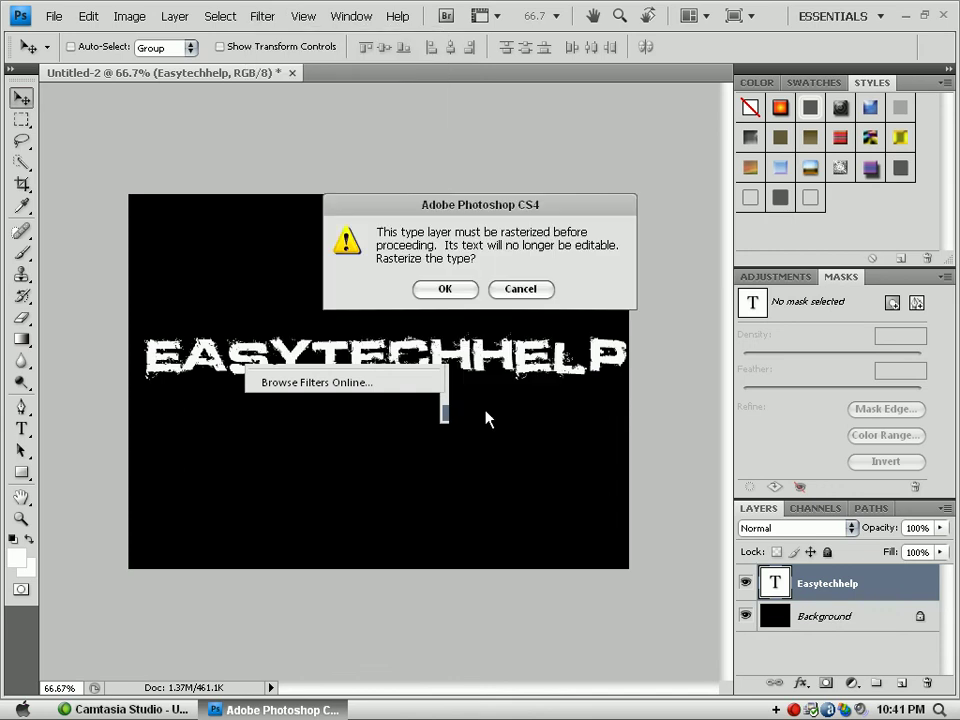
left_click(450, 286)
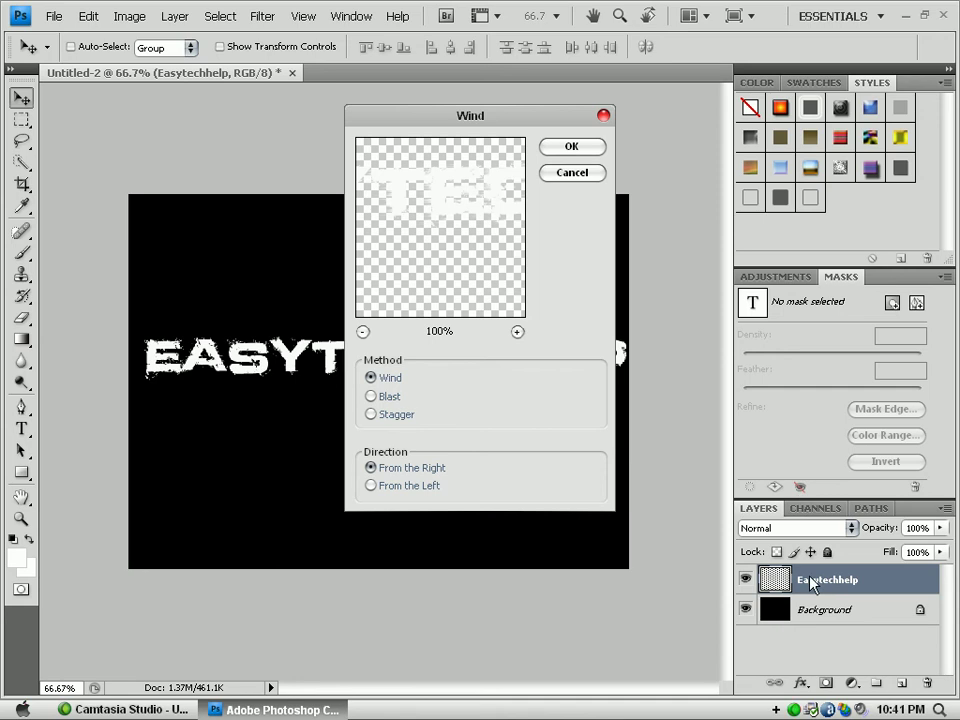
left_click(603, 116)
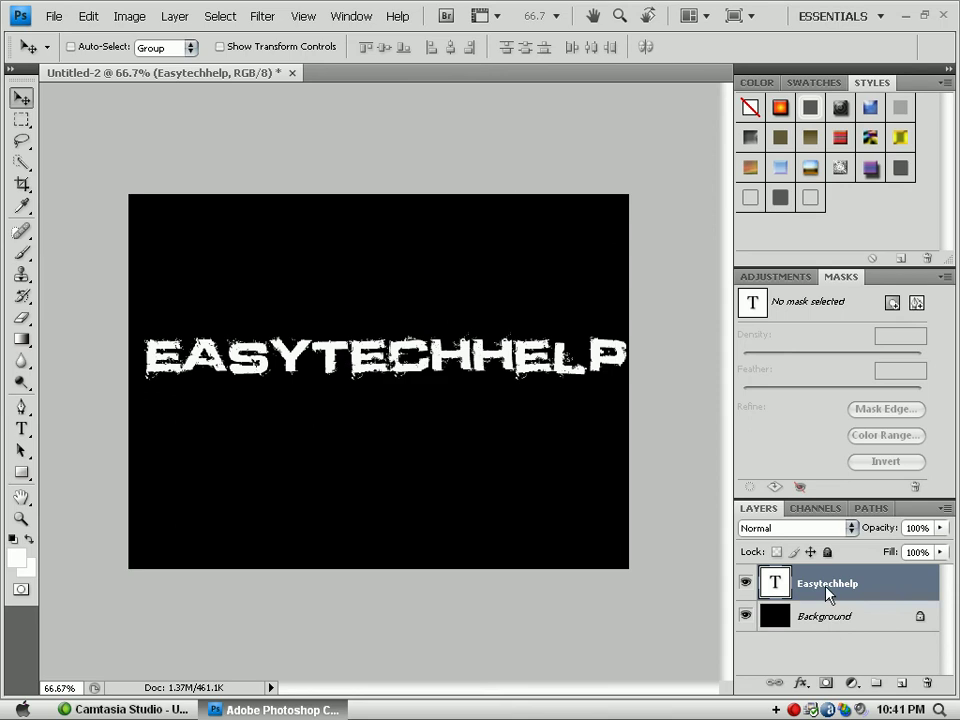
- Duplicate the Easytechhelp layer as 'Easytechhelp copy' and reselect the original layer
right_click(826, 587)
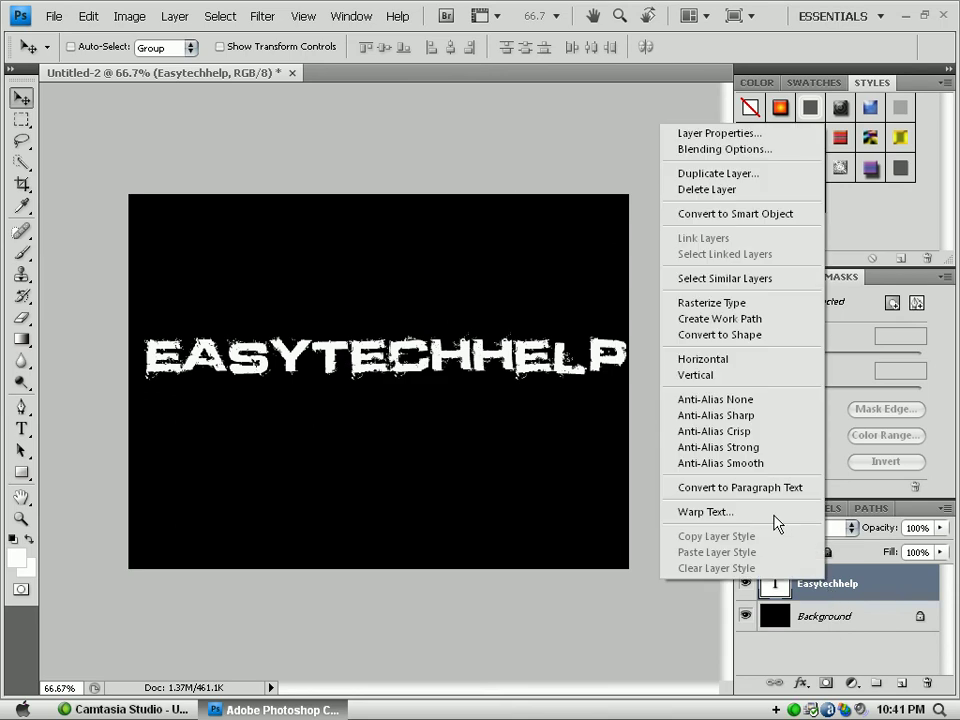
left_click(729, 177)
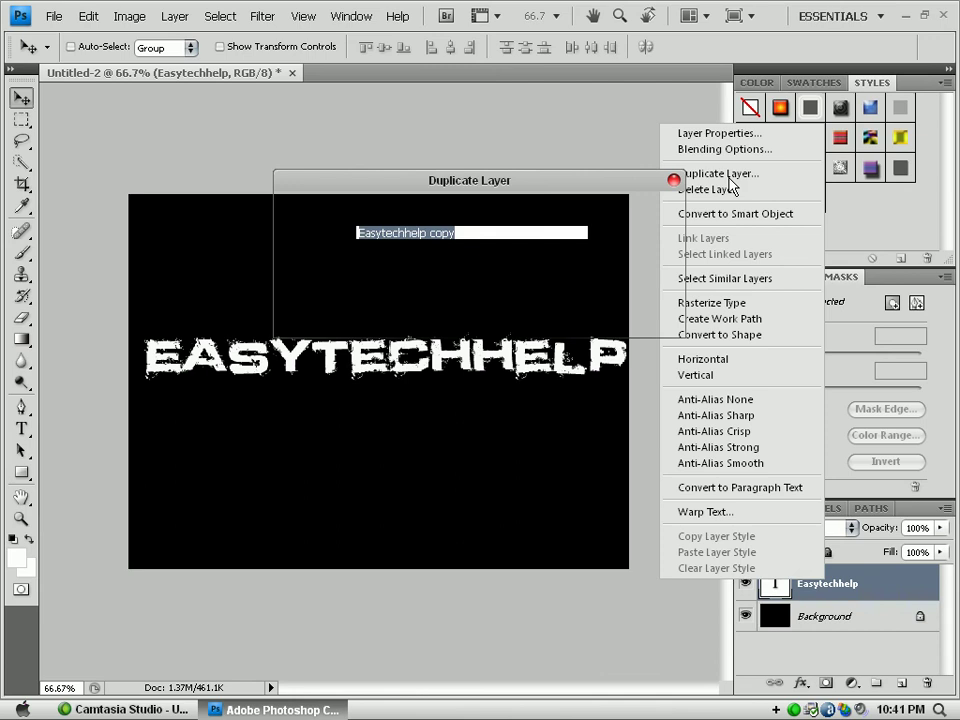
left_click(677, 209)
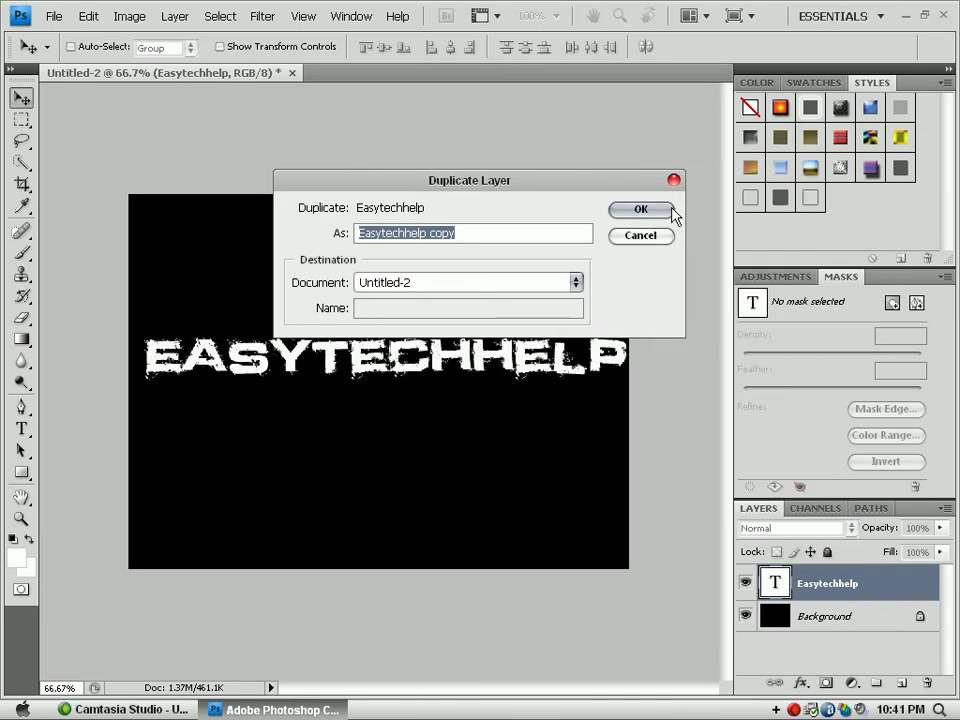
left_click(835, 621)
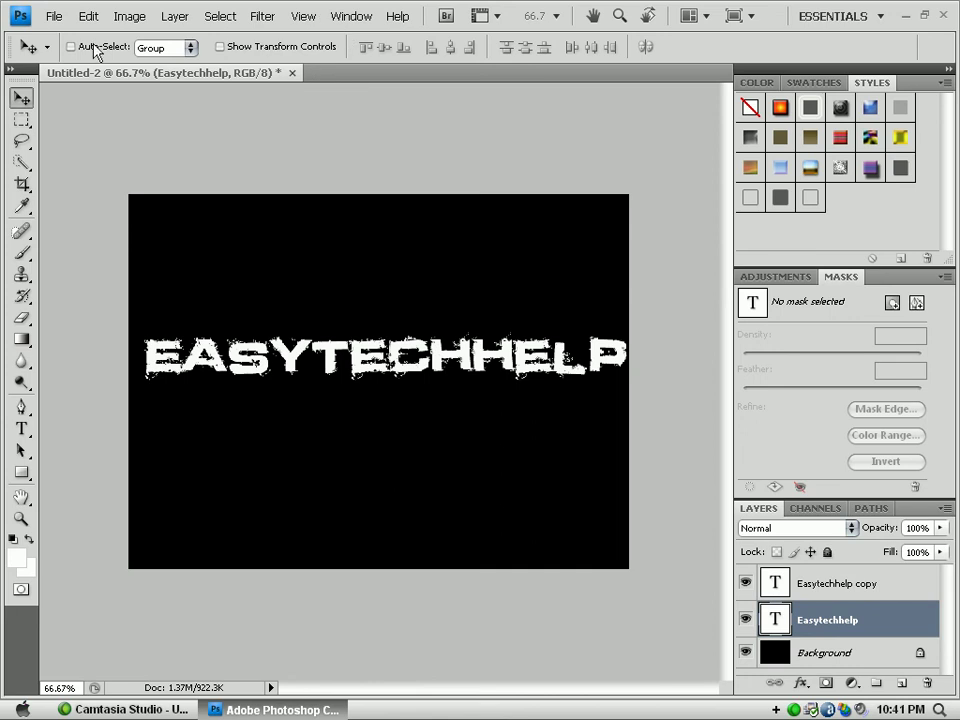
- Rasterize the original text and apply Wind from the Right three times
left_click(266, 20)
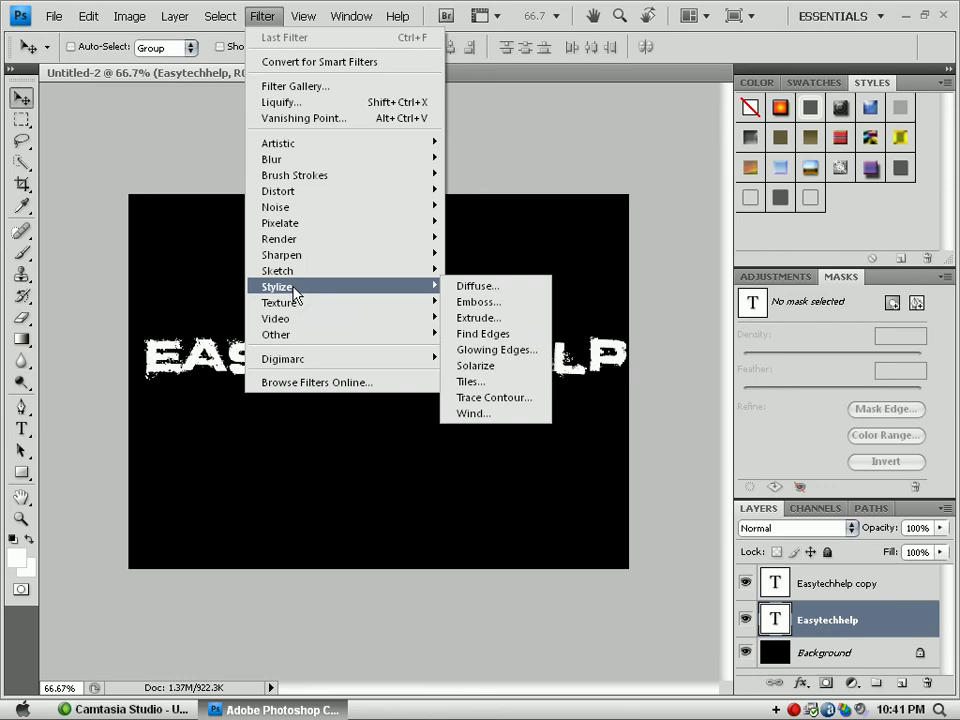
left_click(489, 411)
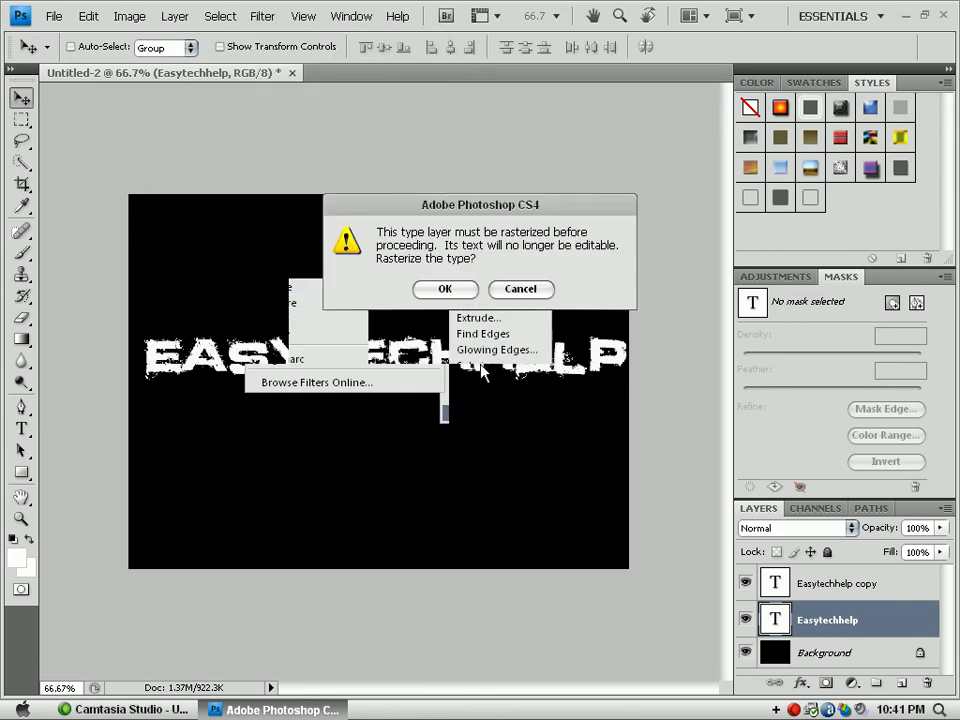
left_click(441, 288)
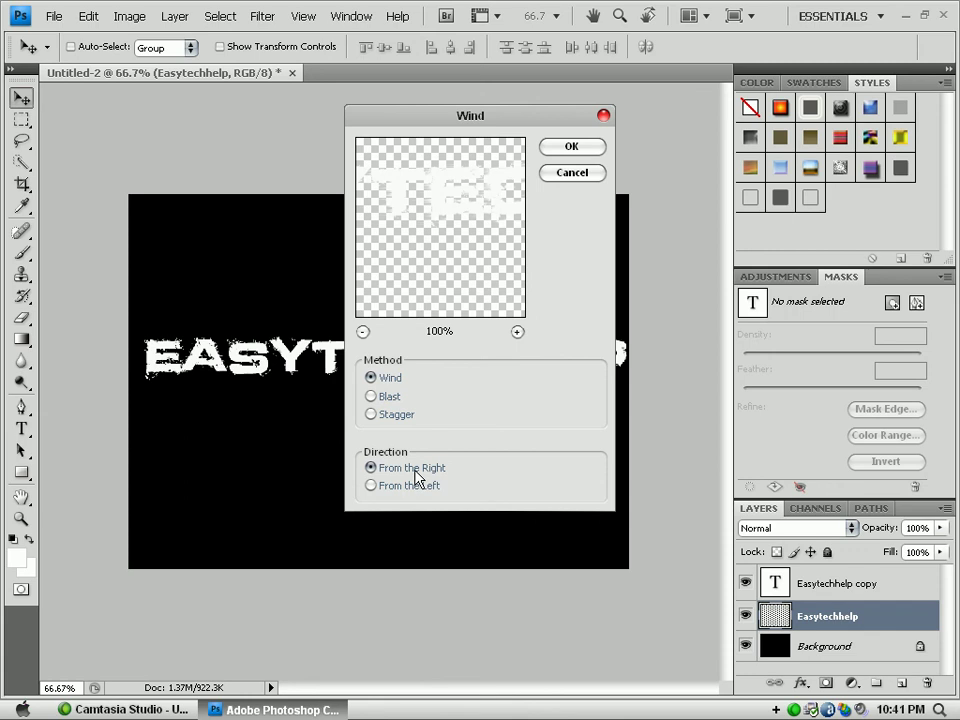
left_click(584, 146)
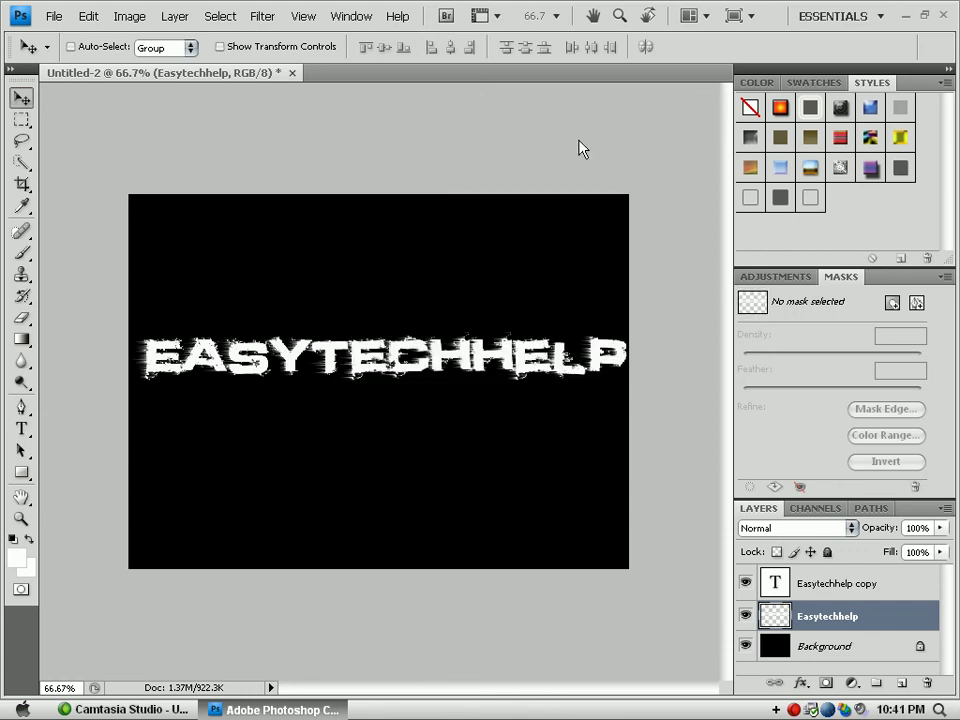
key("ctrl+f")
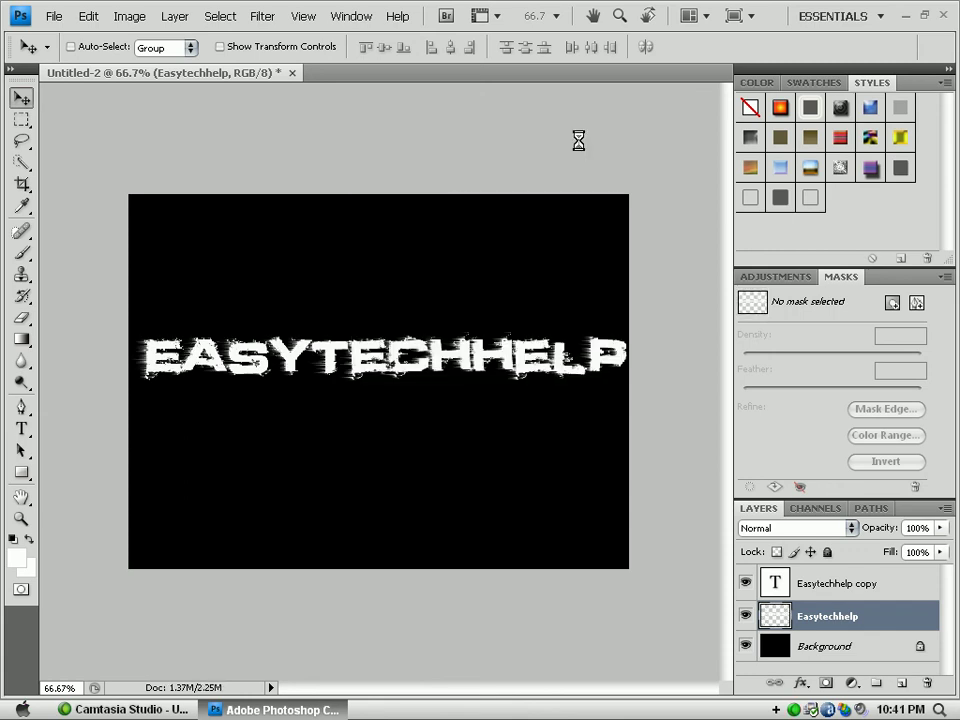
key("ctrl+f")
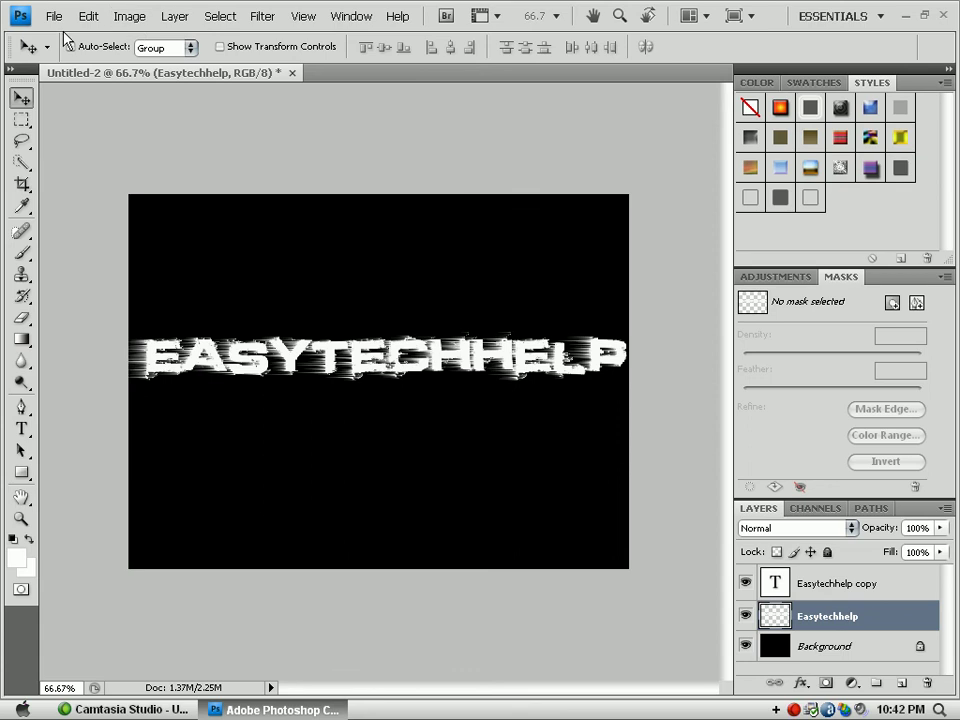
- Apply one Wind pass with Direction set to From the Left on the rasterized text
left_click(263, 18)
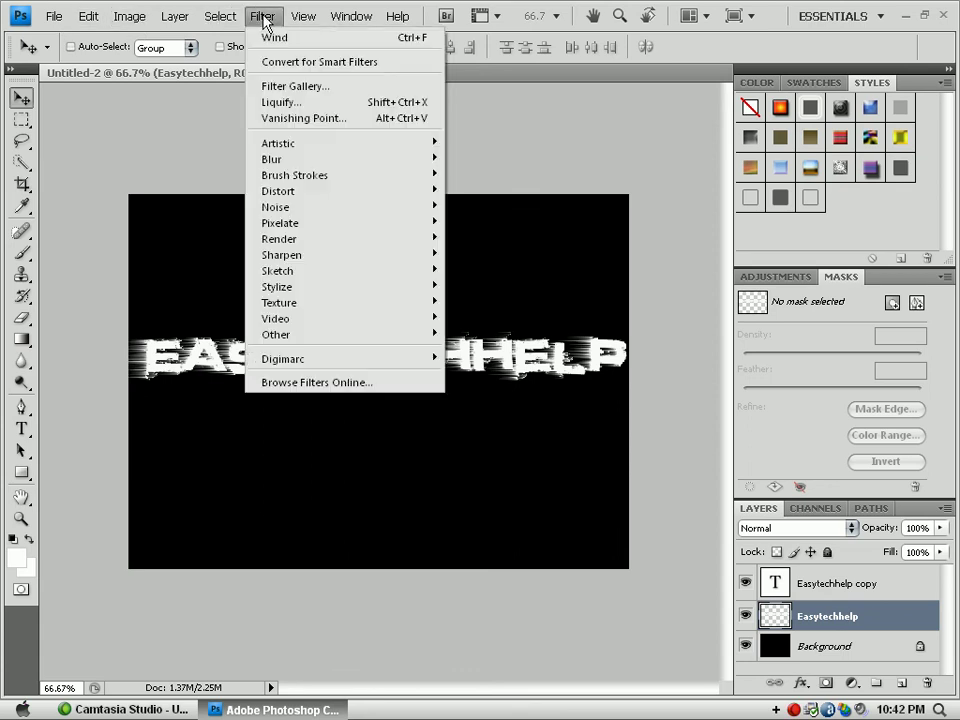
mouse_move(306, 288)
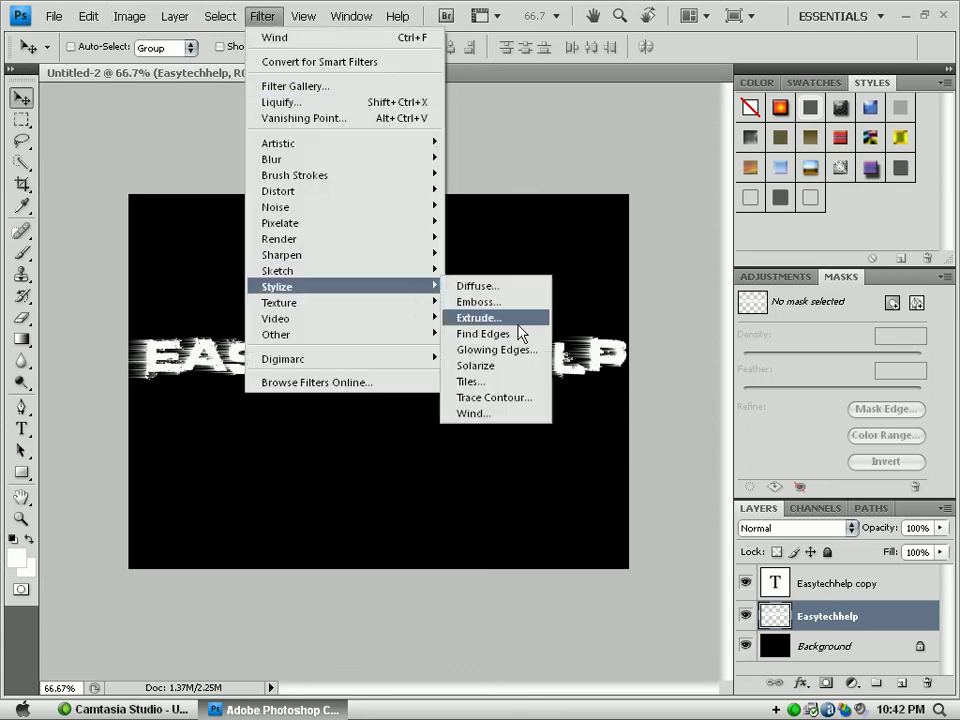
left_click(478, 413)
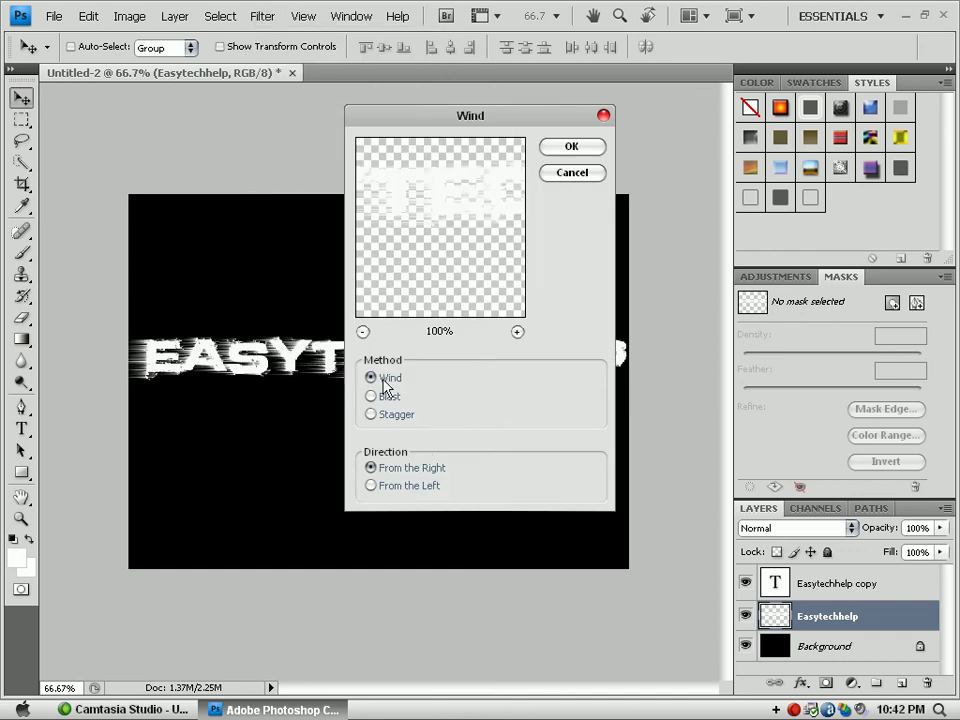
left_click(401, 488)
left_click(555, 151)
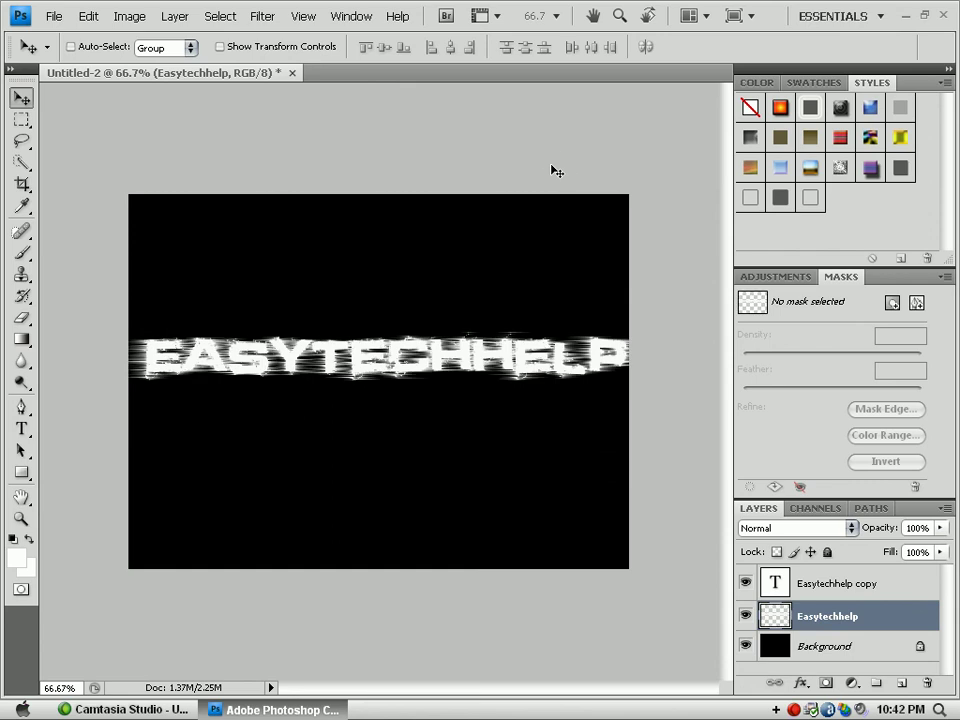
- Rotate the canvas 90° clockwise into portrait
left_click(131, 17)
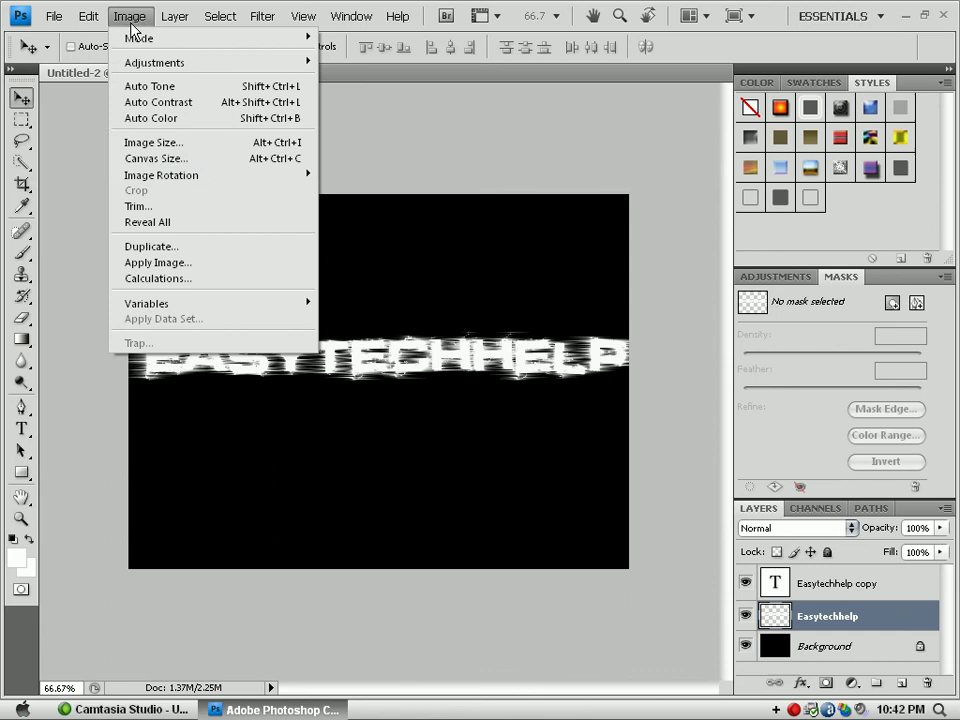
mouse_move(184, 180)
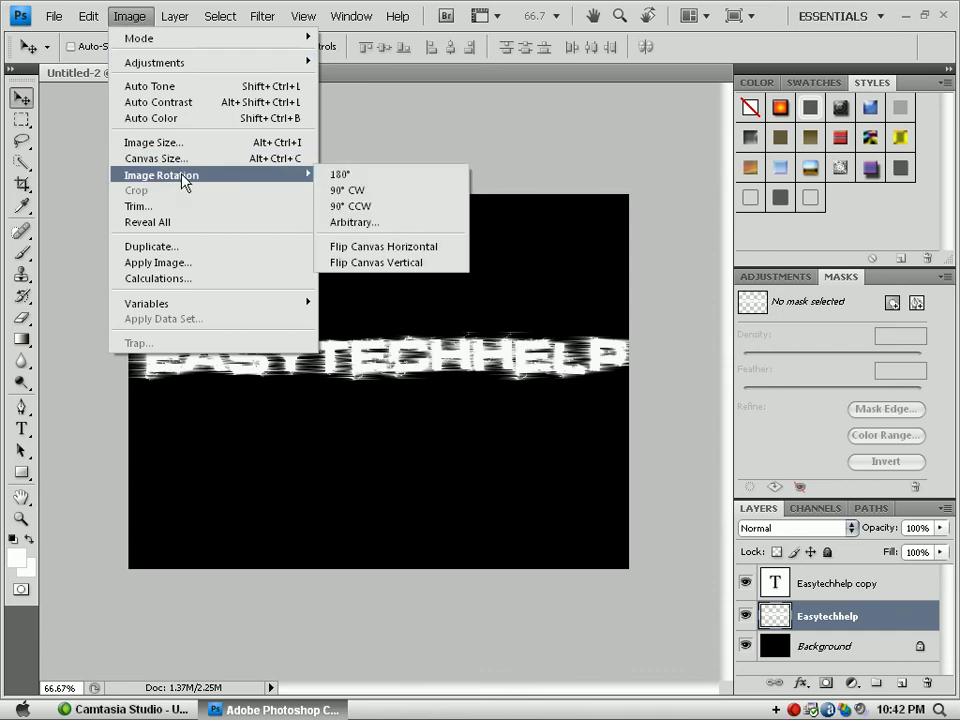
left_click(357, 196)
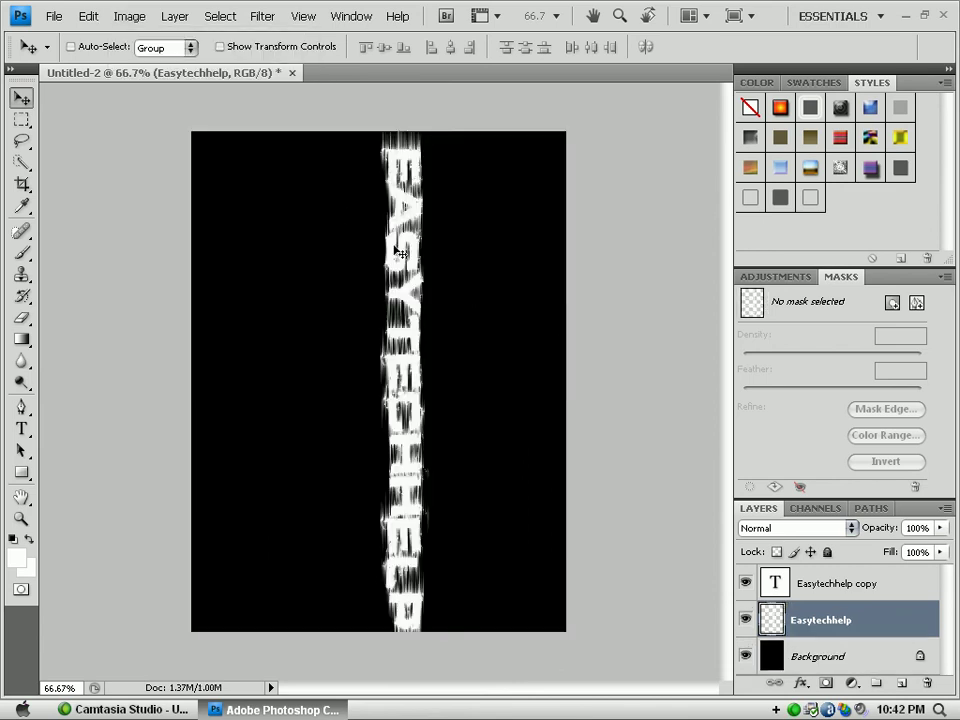
- Apply the Wind filter, Method Wind, Direction From the Right, to the vertical text
left_click(268, 17)
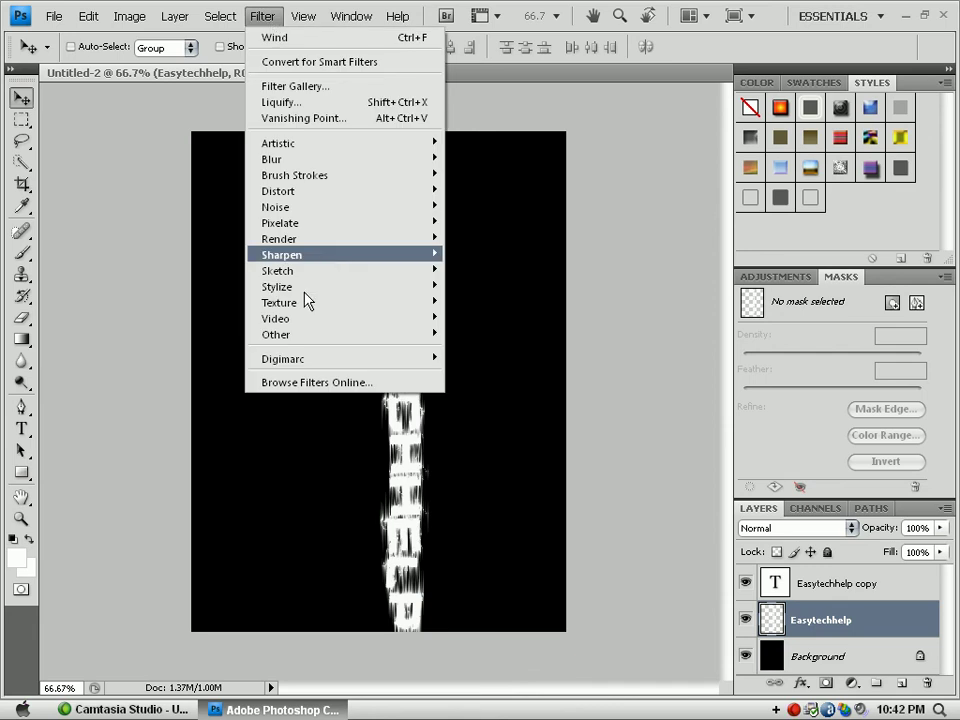
mouse_move(304, 292)
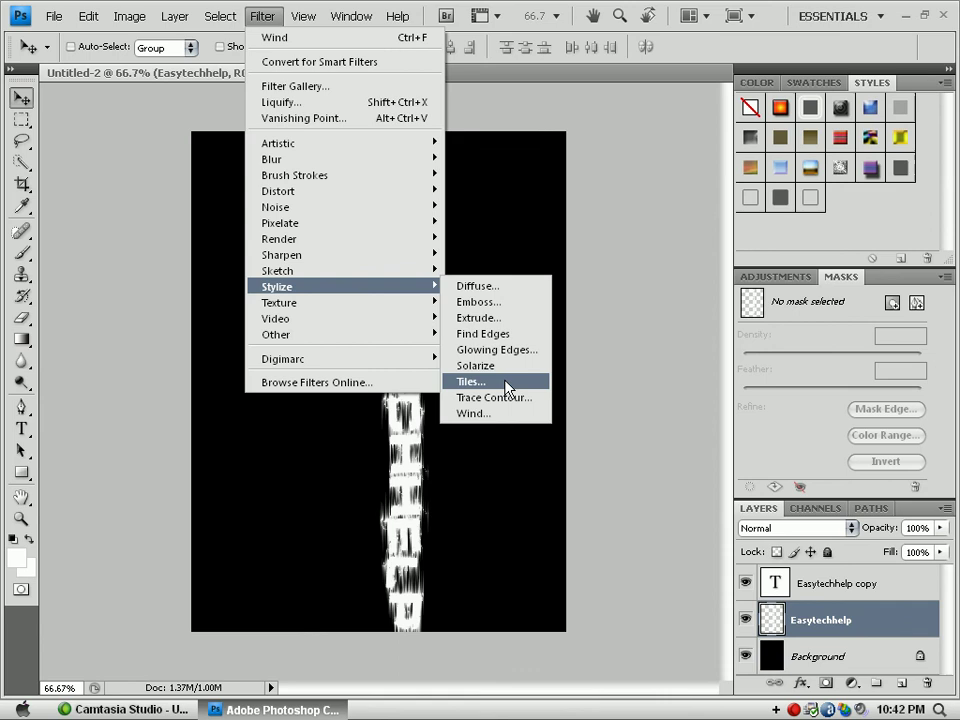
left_click(499, 414)
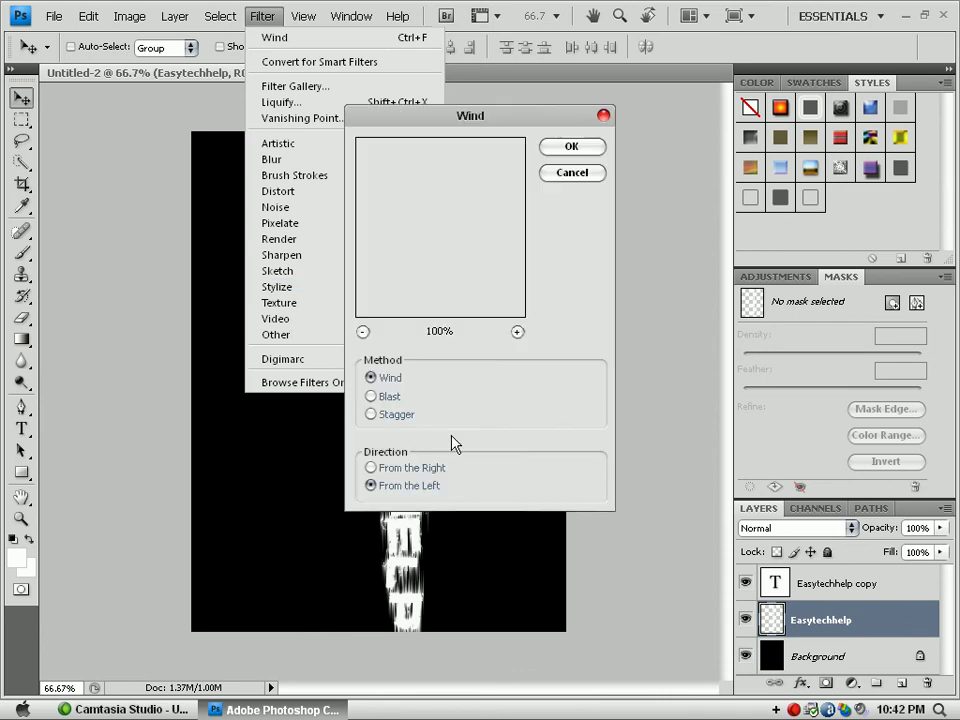
left_click(411, 468)
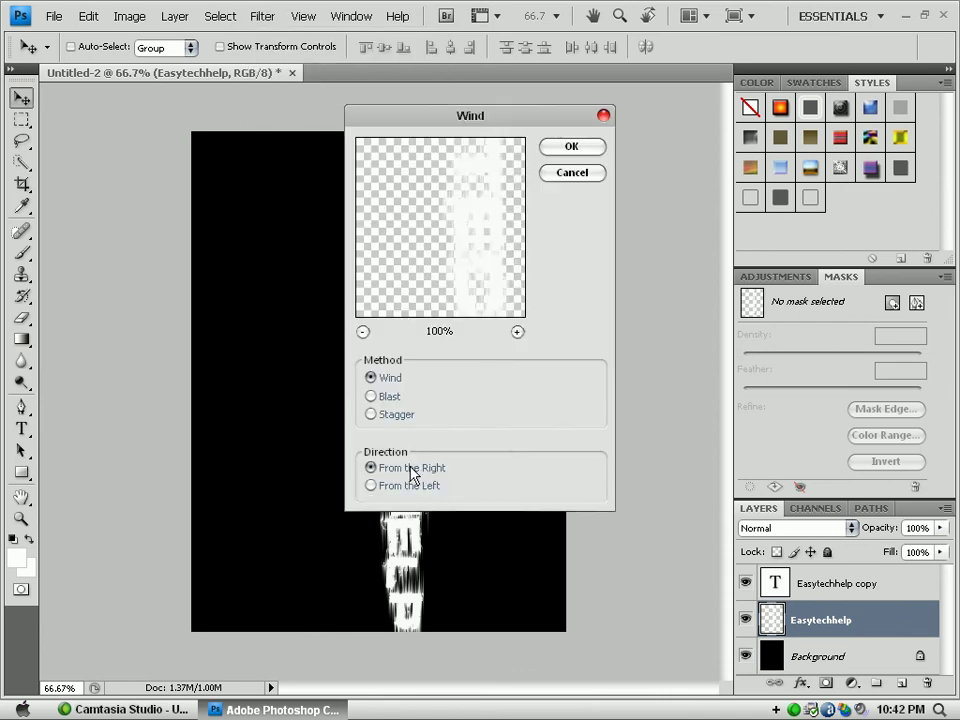
left_click(568, 148)
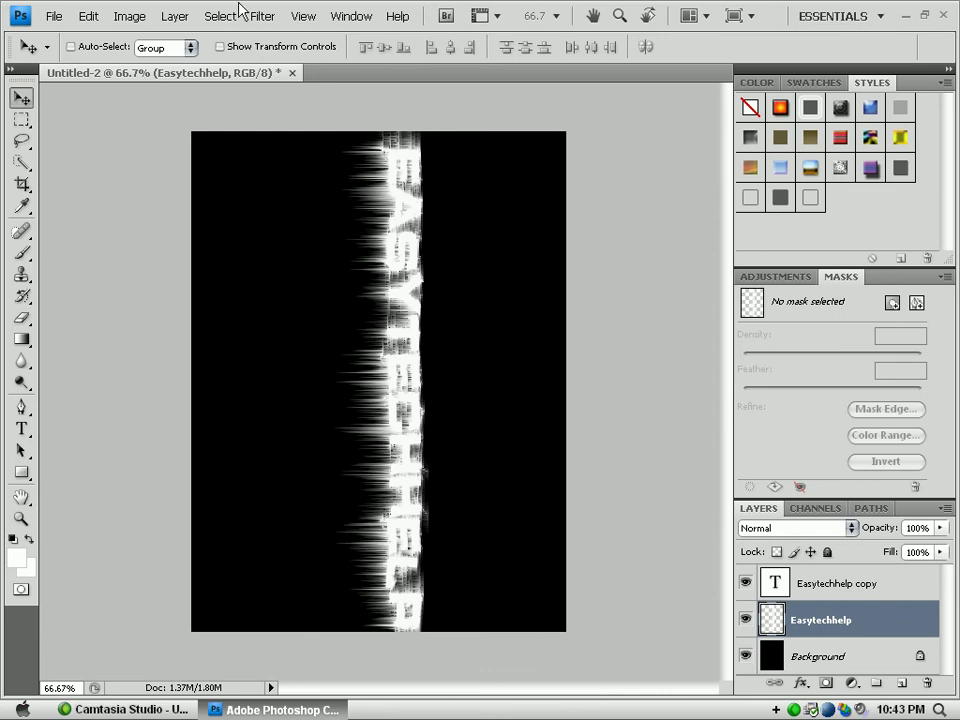
- Apply Wind from the Left to the vertical text, then repeat it with Ctrl+F
left_click(278, 15)
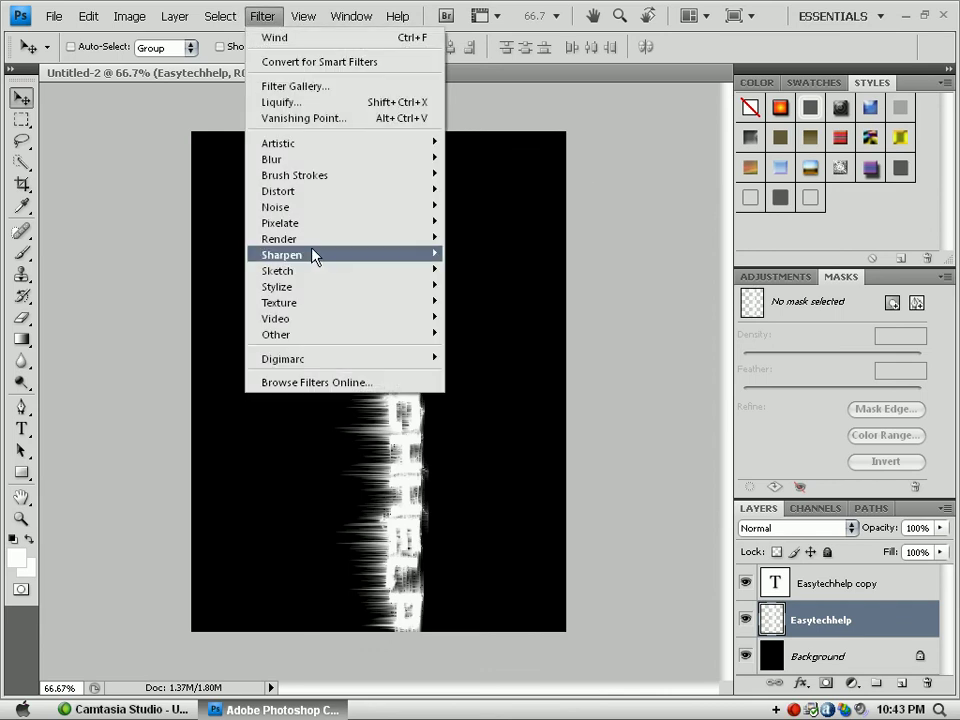
mouse_move(308, 287)
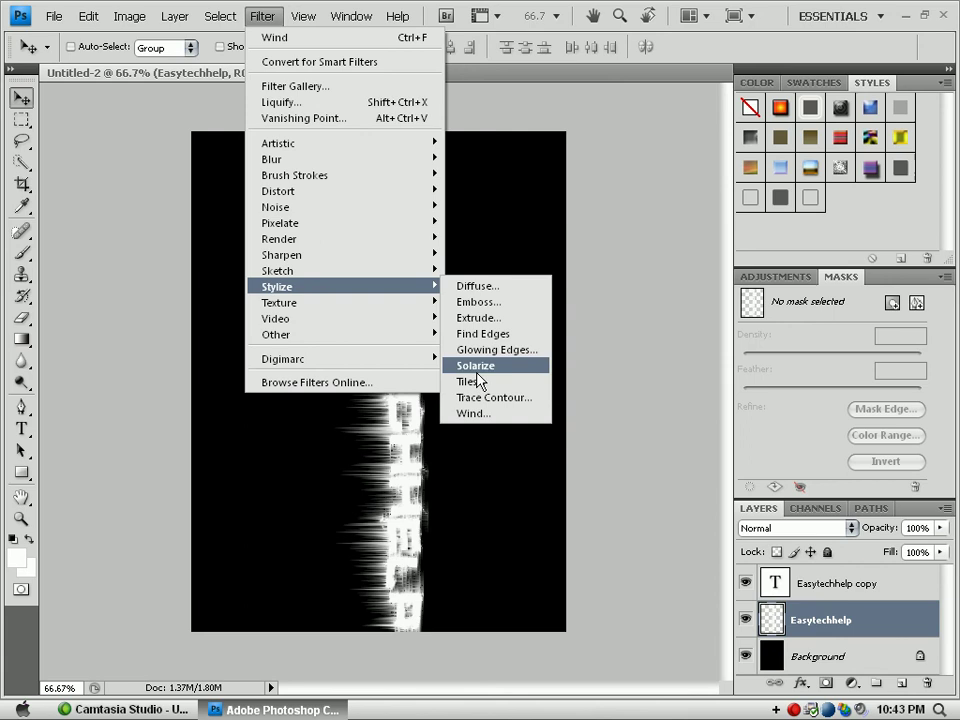
left_click(490, 413)
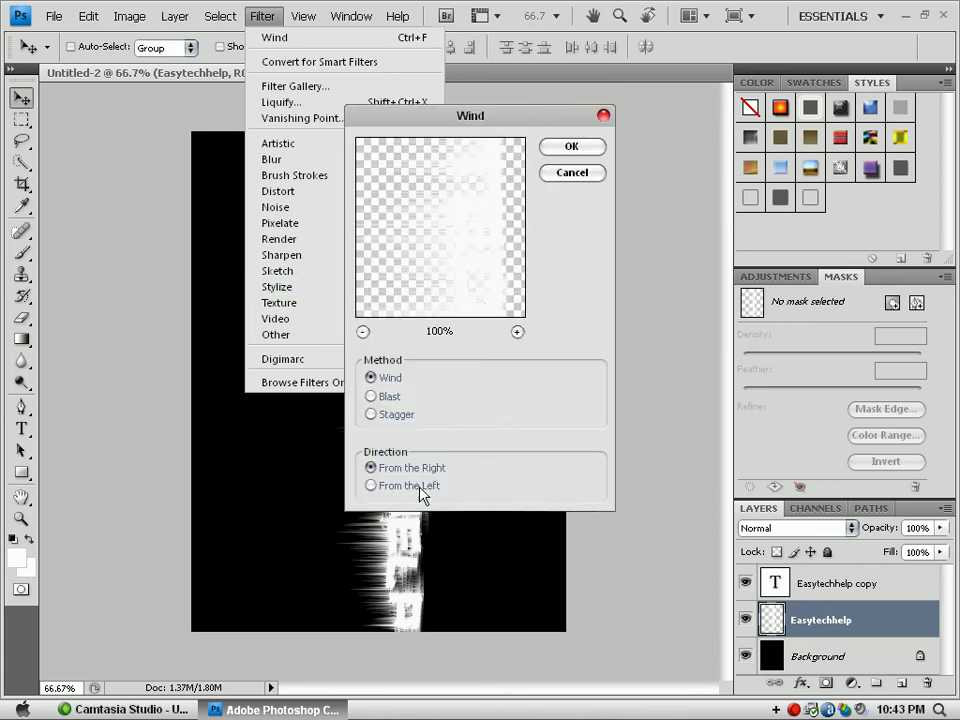
left_click(421, 487)
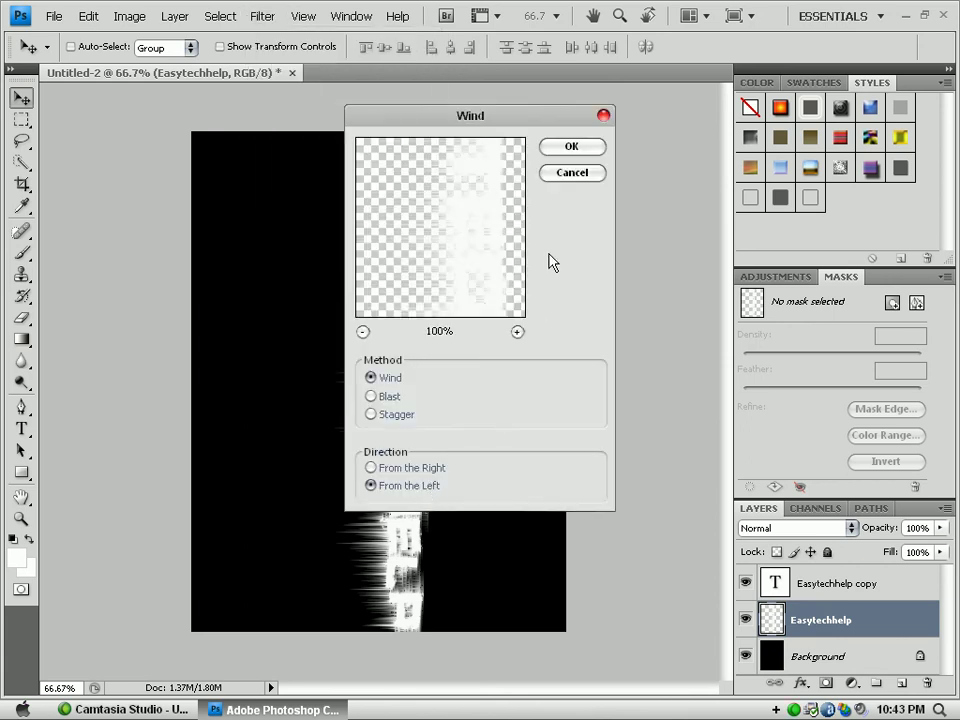
left_click(572, 147)
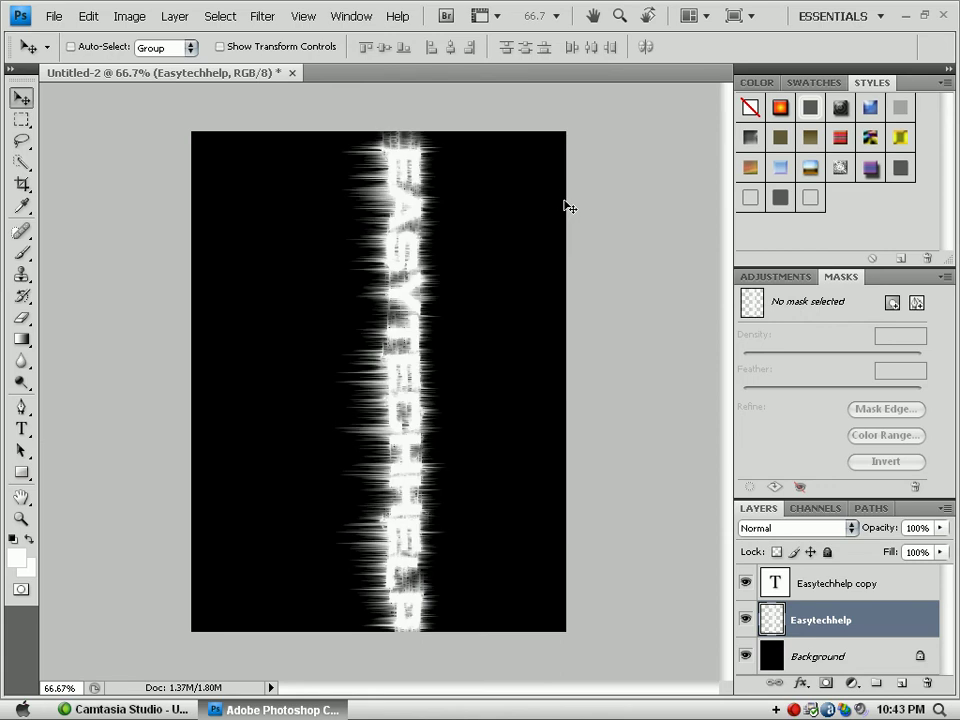
key("ctrl+f")
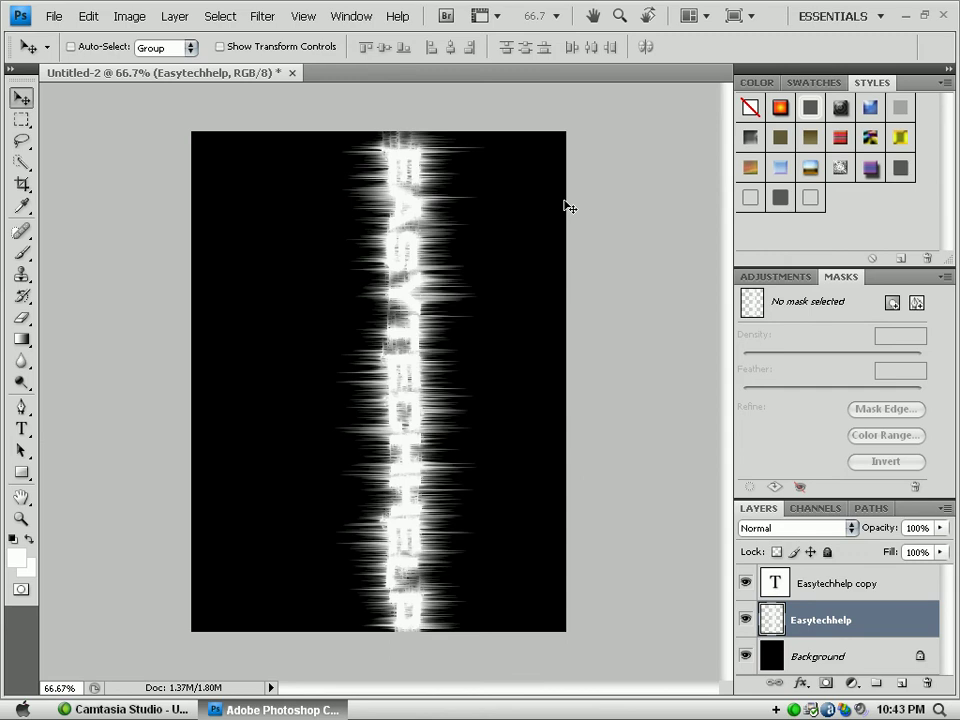
- Open the Easytechhelp layer's Blending Options and close them unchanged
right_click(820, 624)
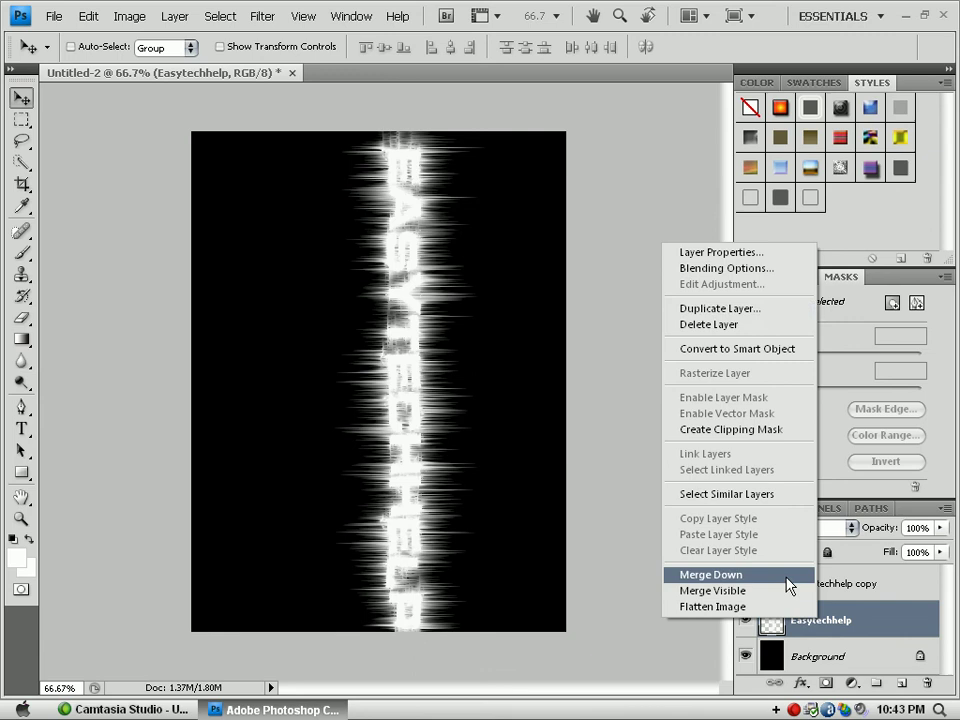
left_click(719, 268)
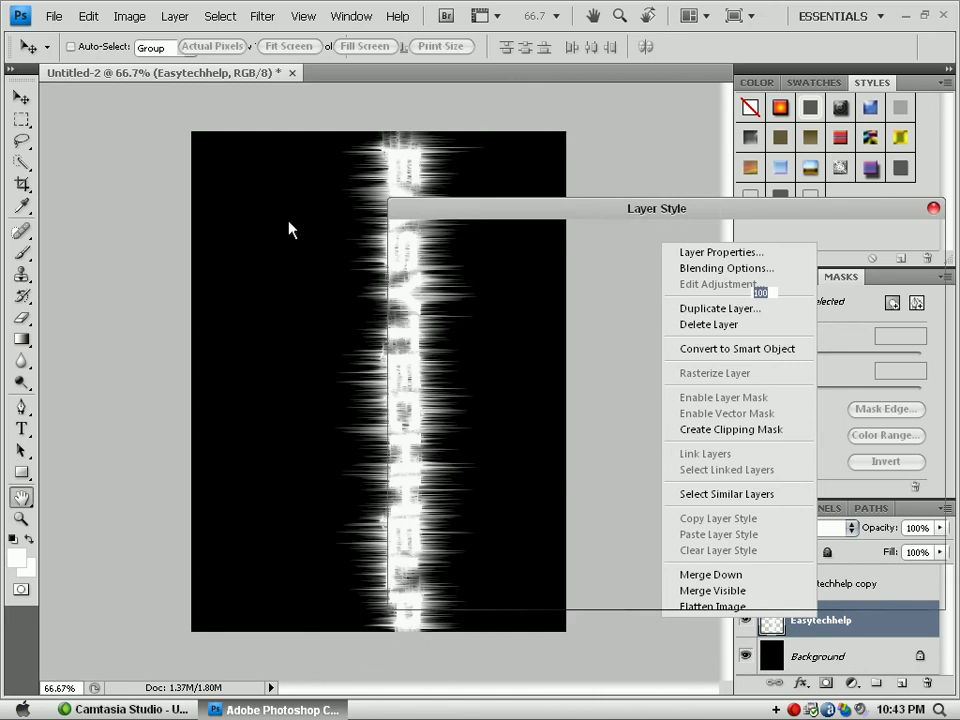
left_click(933, 209)
key("v")
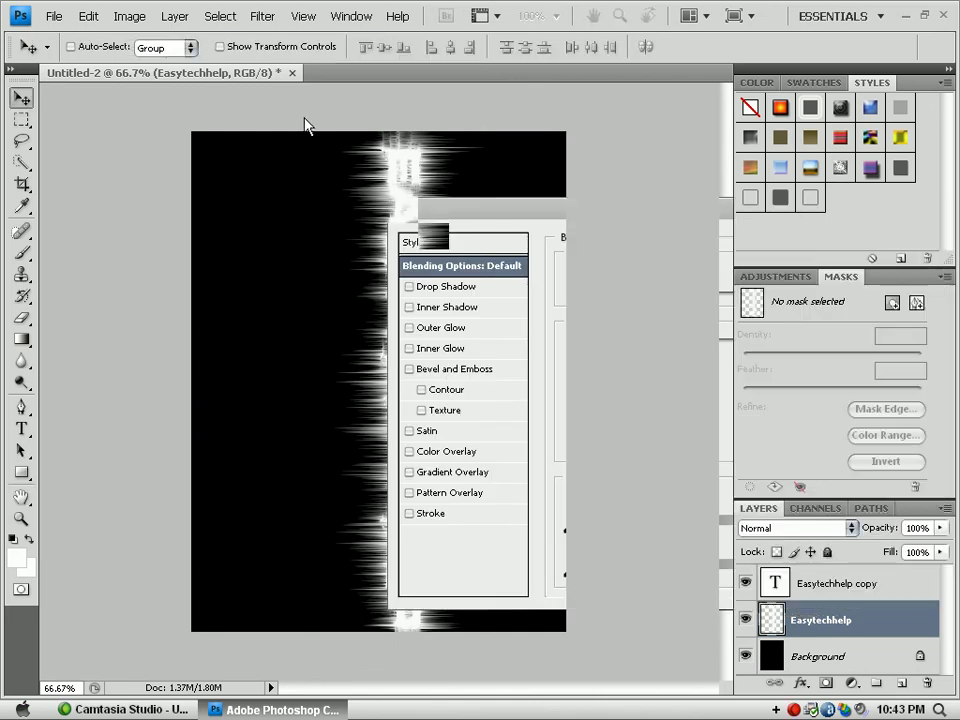
- Rotate the canvas 90° counter-clockwise back to landscape
left_click(132, 20)
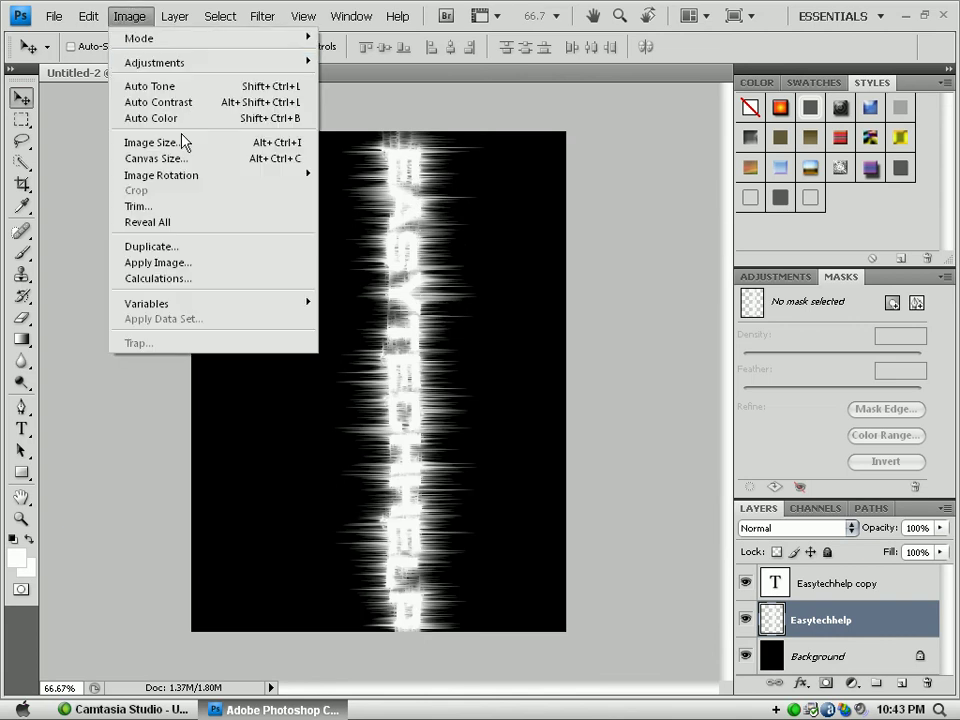
mouse_move(210, 176)
left_click(366, 205)
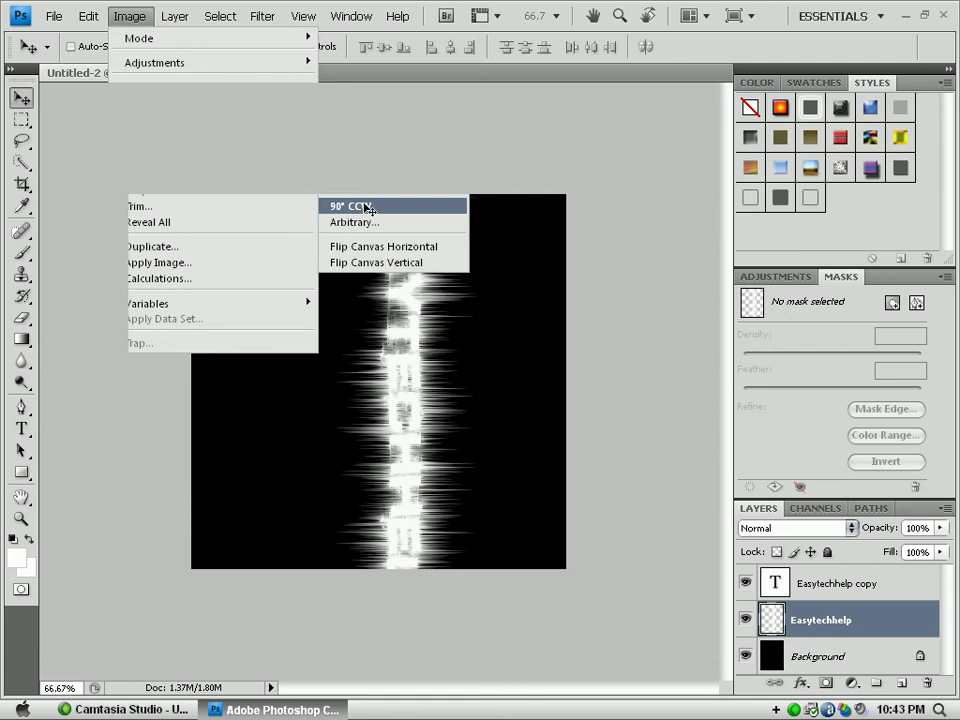
- Add a red Color Overlay effect to the Easytechhelp layer via Blending Options
right_click(821, 614)
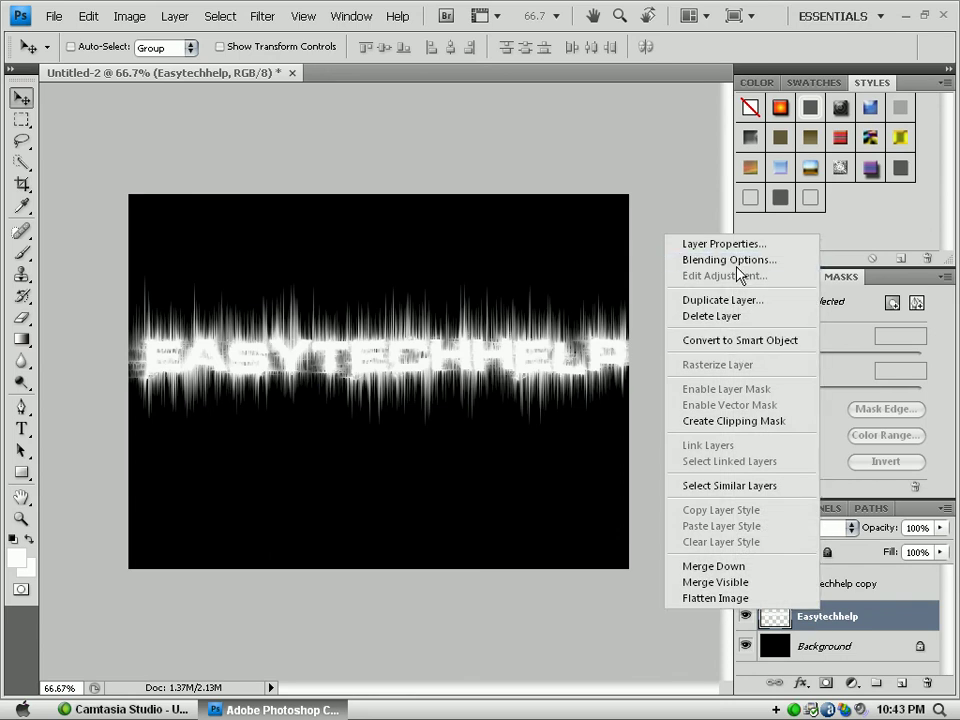
key("Return")
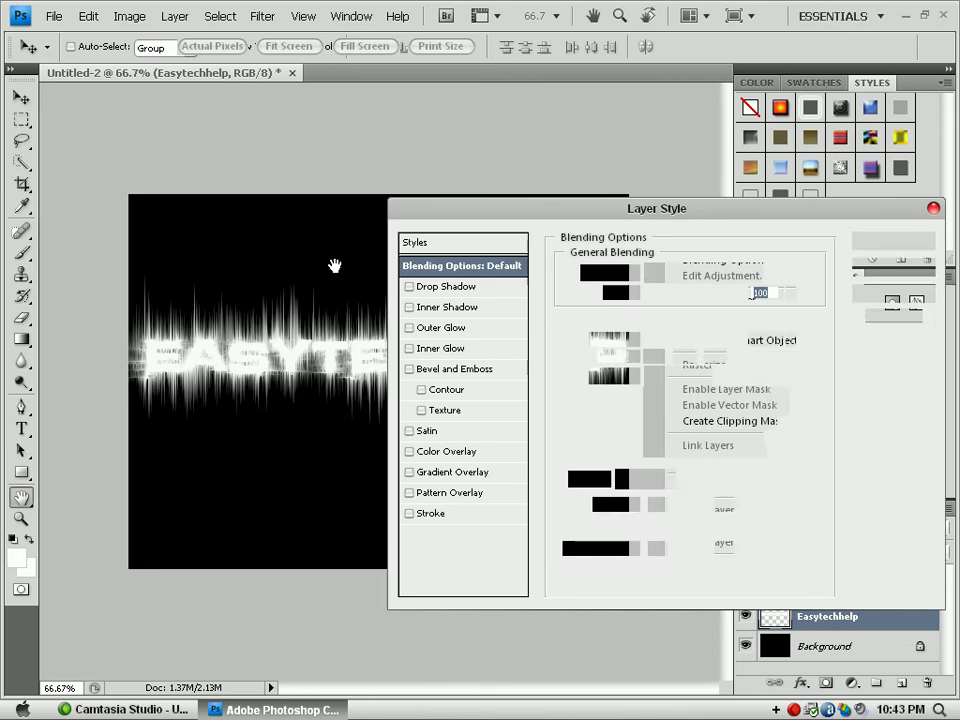
left_click_drag(463, 216, 323, 203)
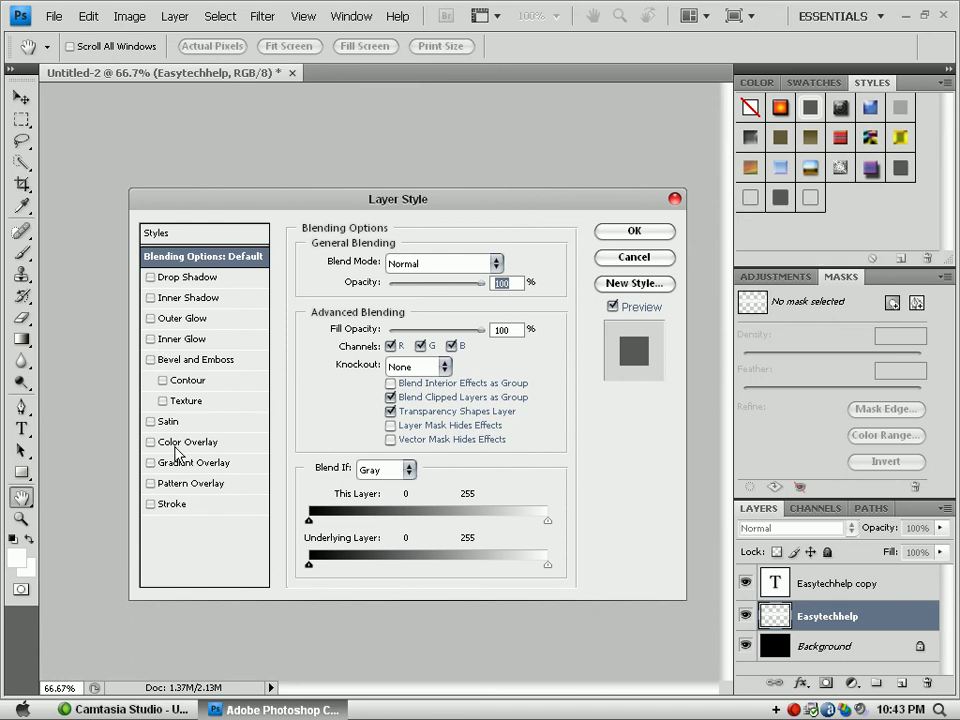
left_click(165, 443)
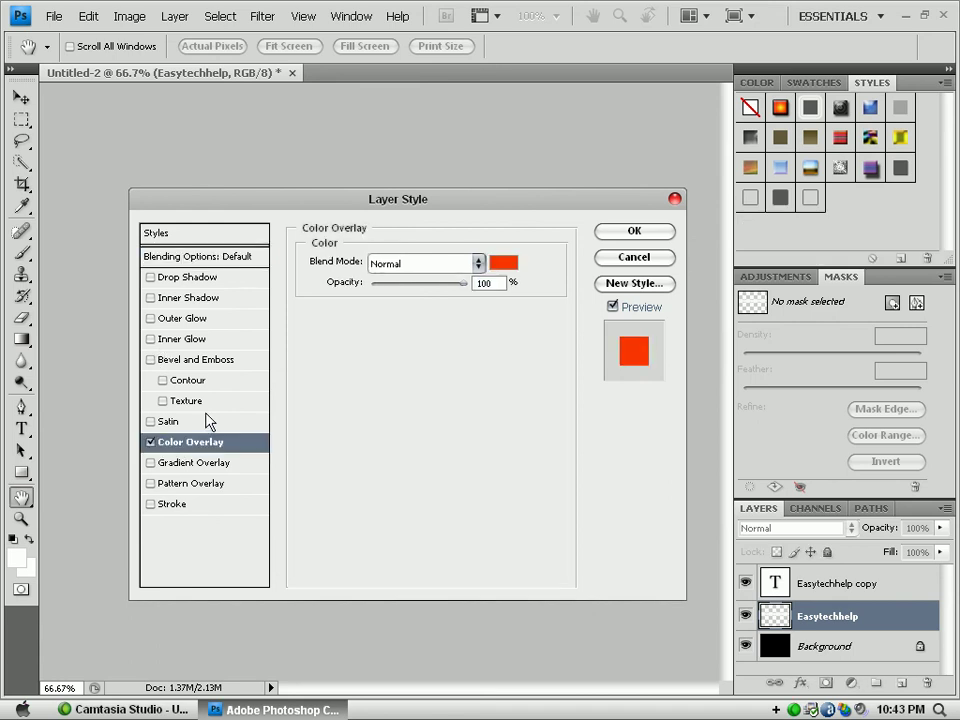
left_click(615, 238)
key("v")
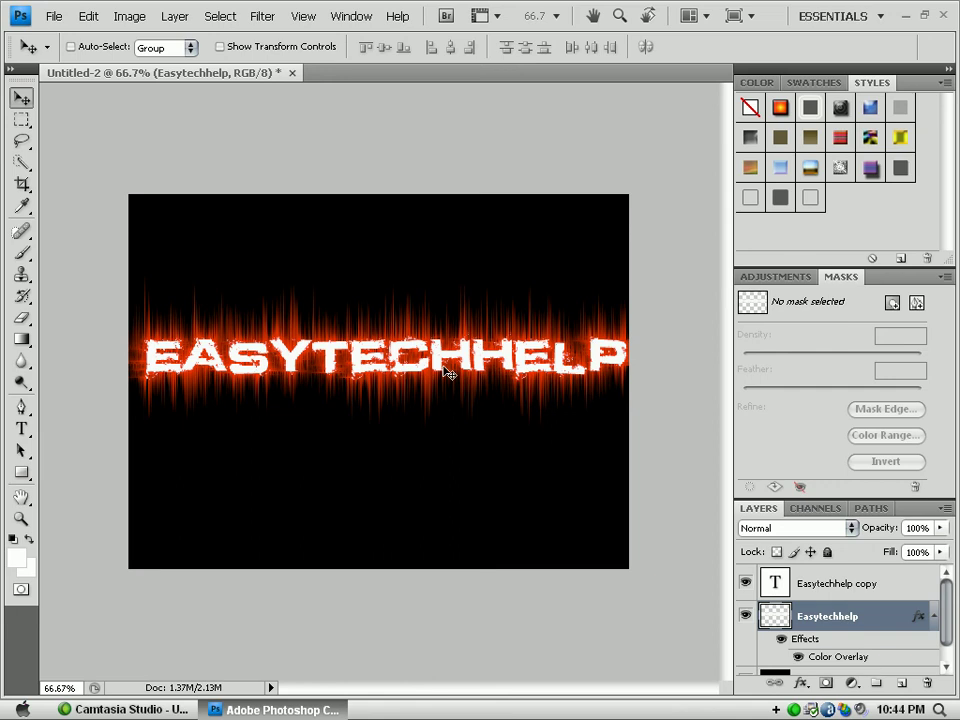
- Change the Color Overlay colour from red to bright green (00fd06) in the colour picker
right_click(783, 620)
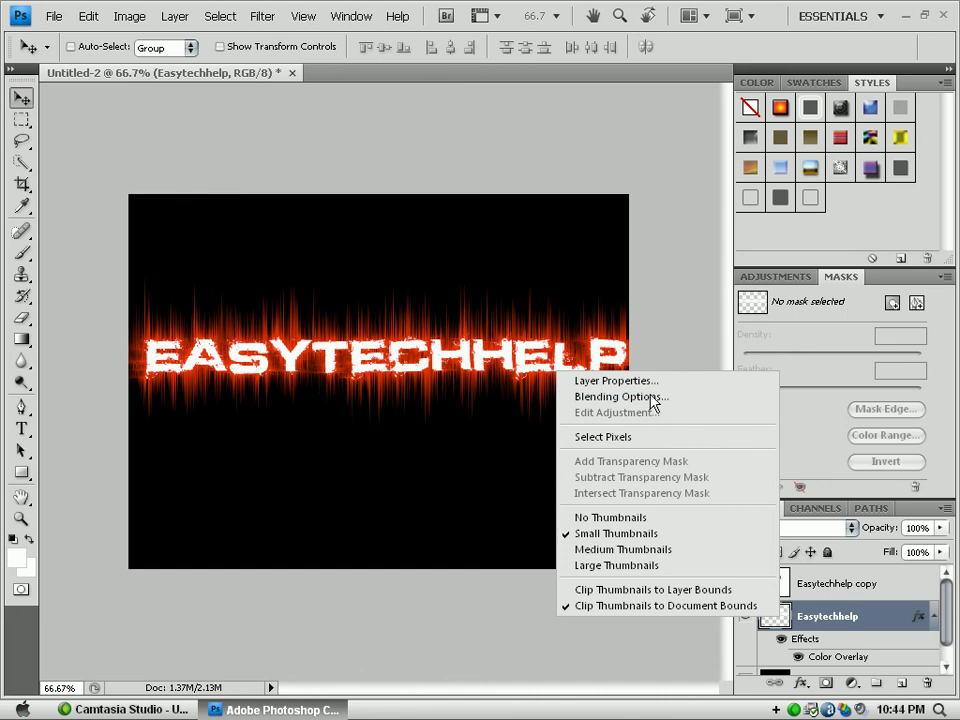
left_click(652, 399)
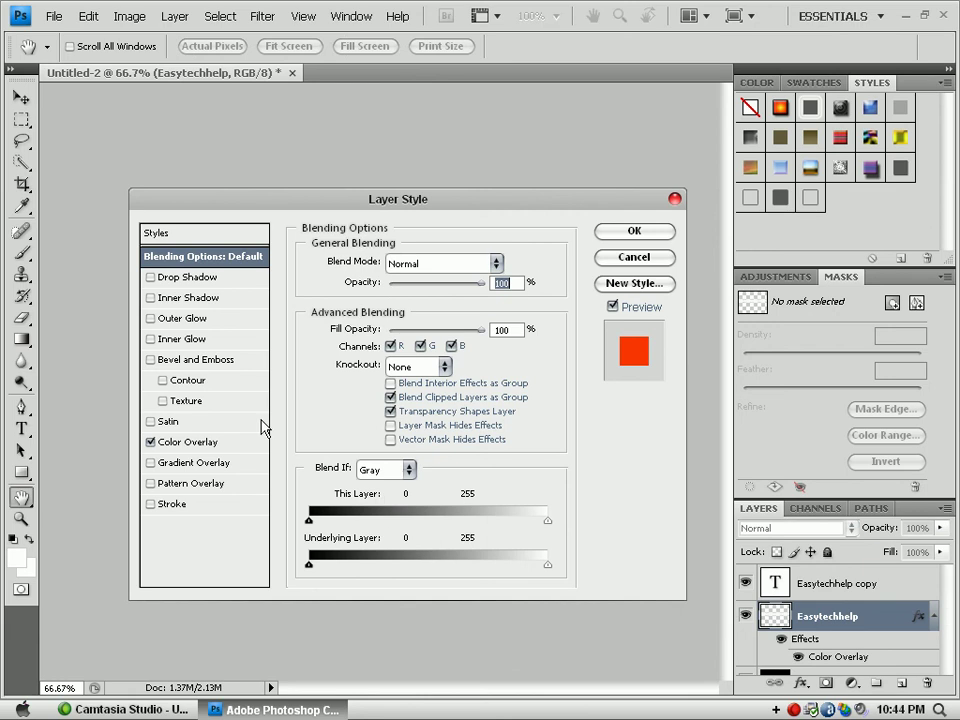
left_click(222, 443)
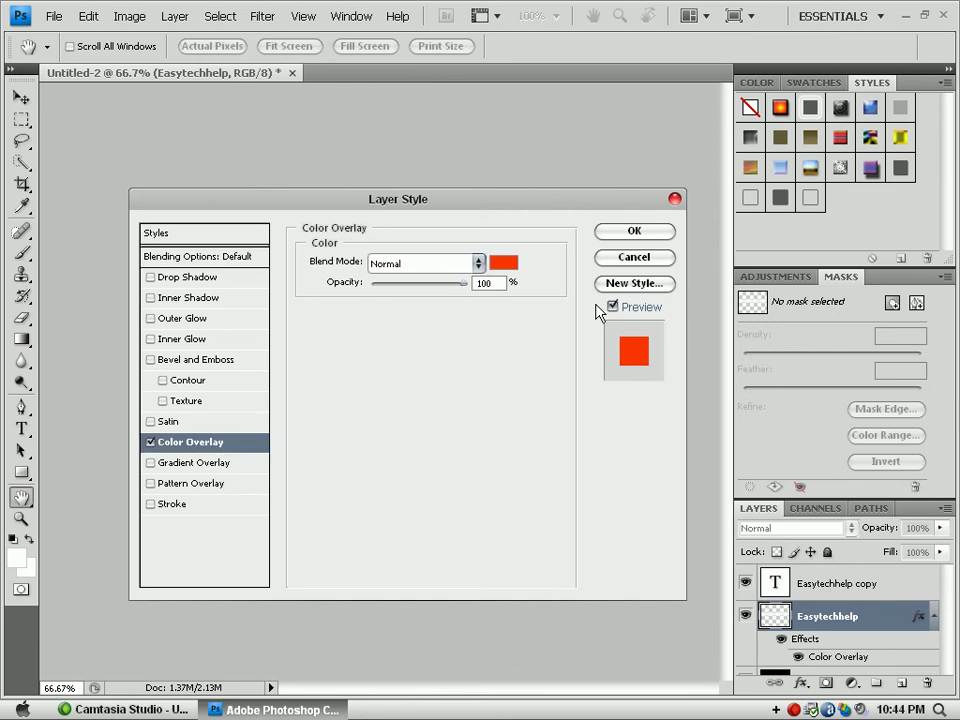
left_click(505, 262)
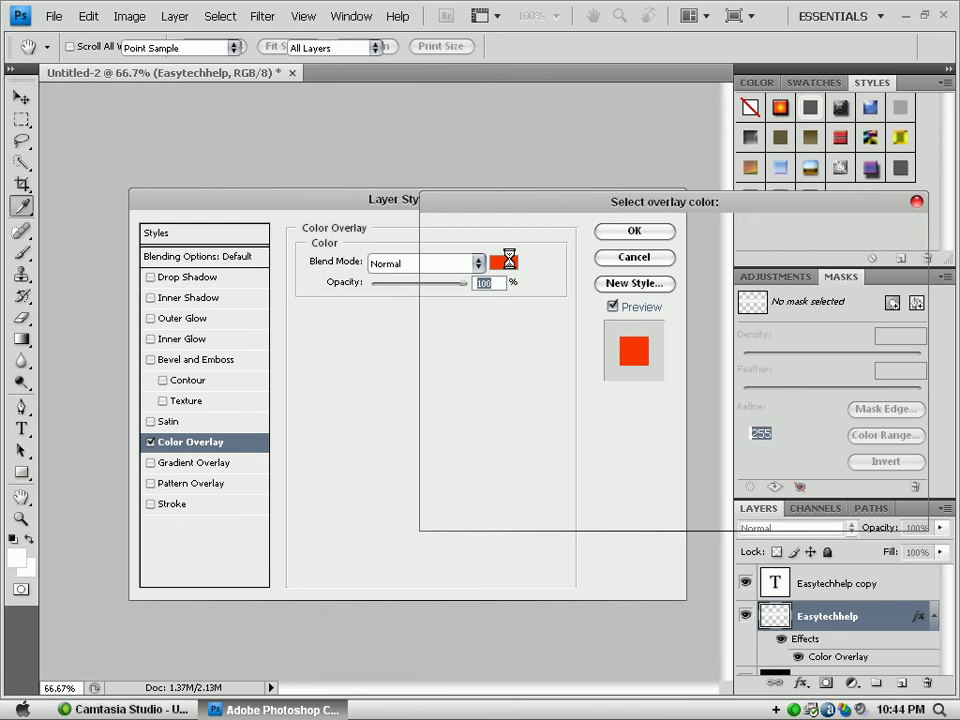
left_click_drag(693, 425, 692, 402)
left_click(668, 245)
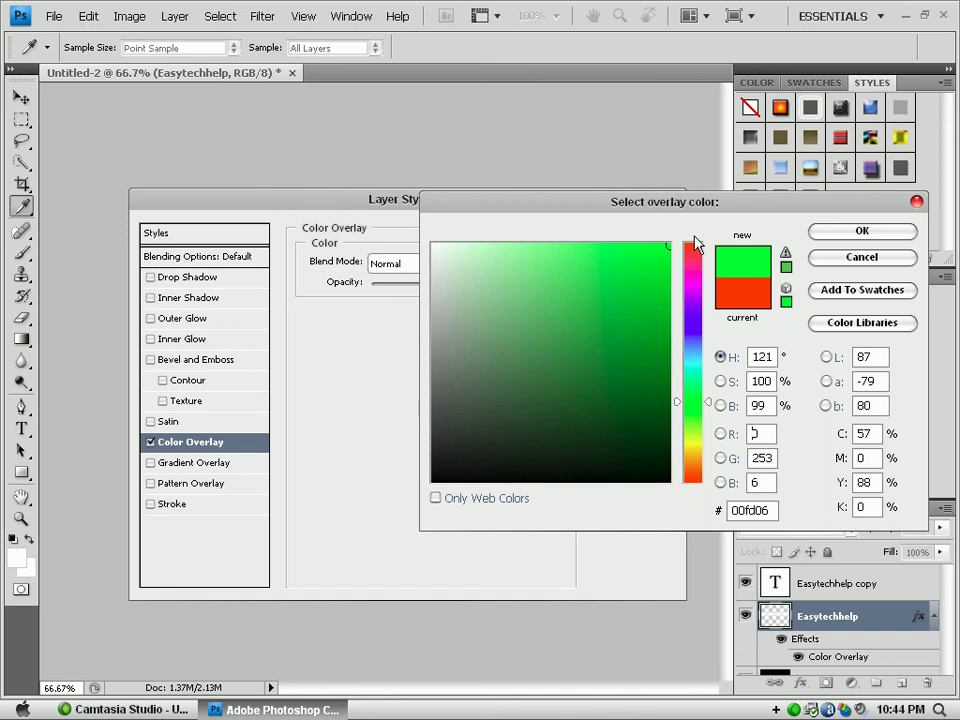
left_click(862, 233)
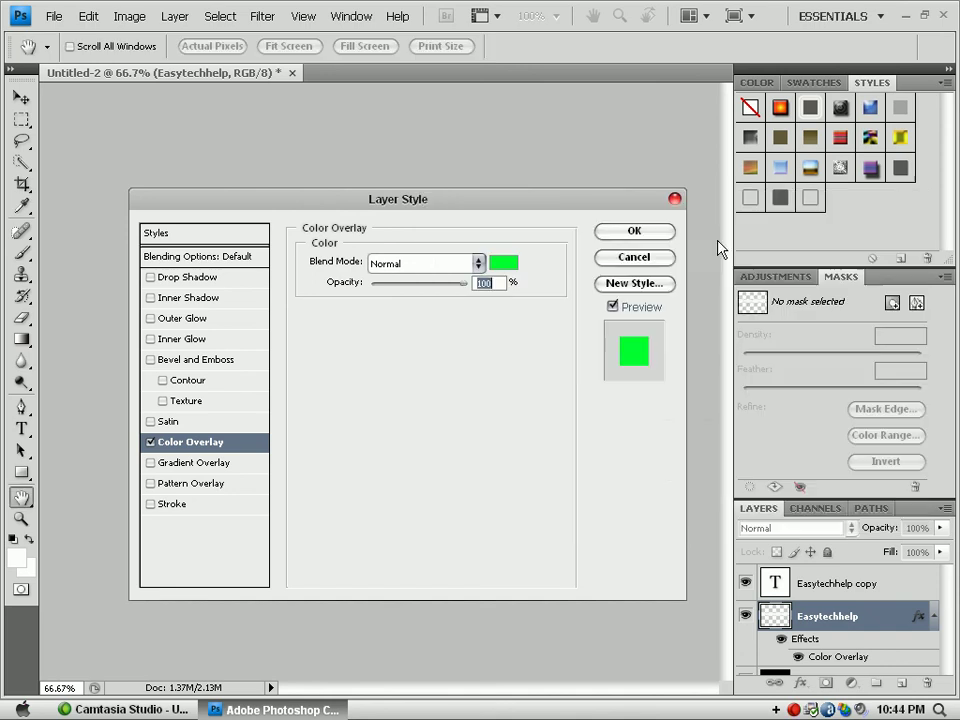
- Apply the bright green Color Overlay to the Easytechhelp layer's wind-streaked text
left_click(626, 233)
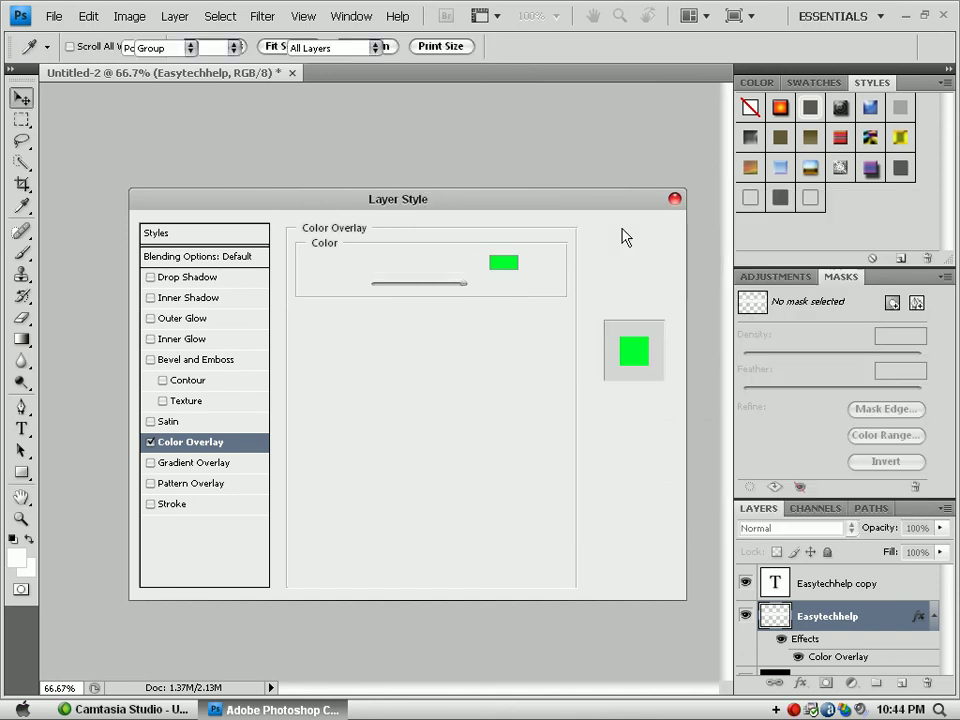